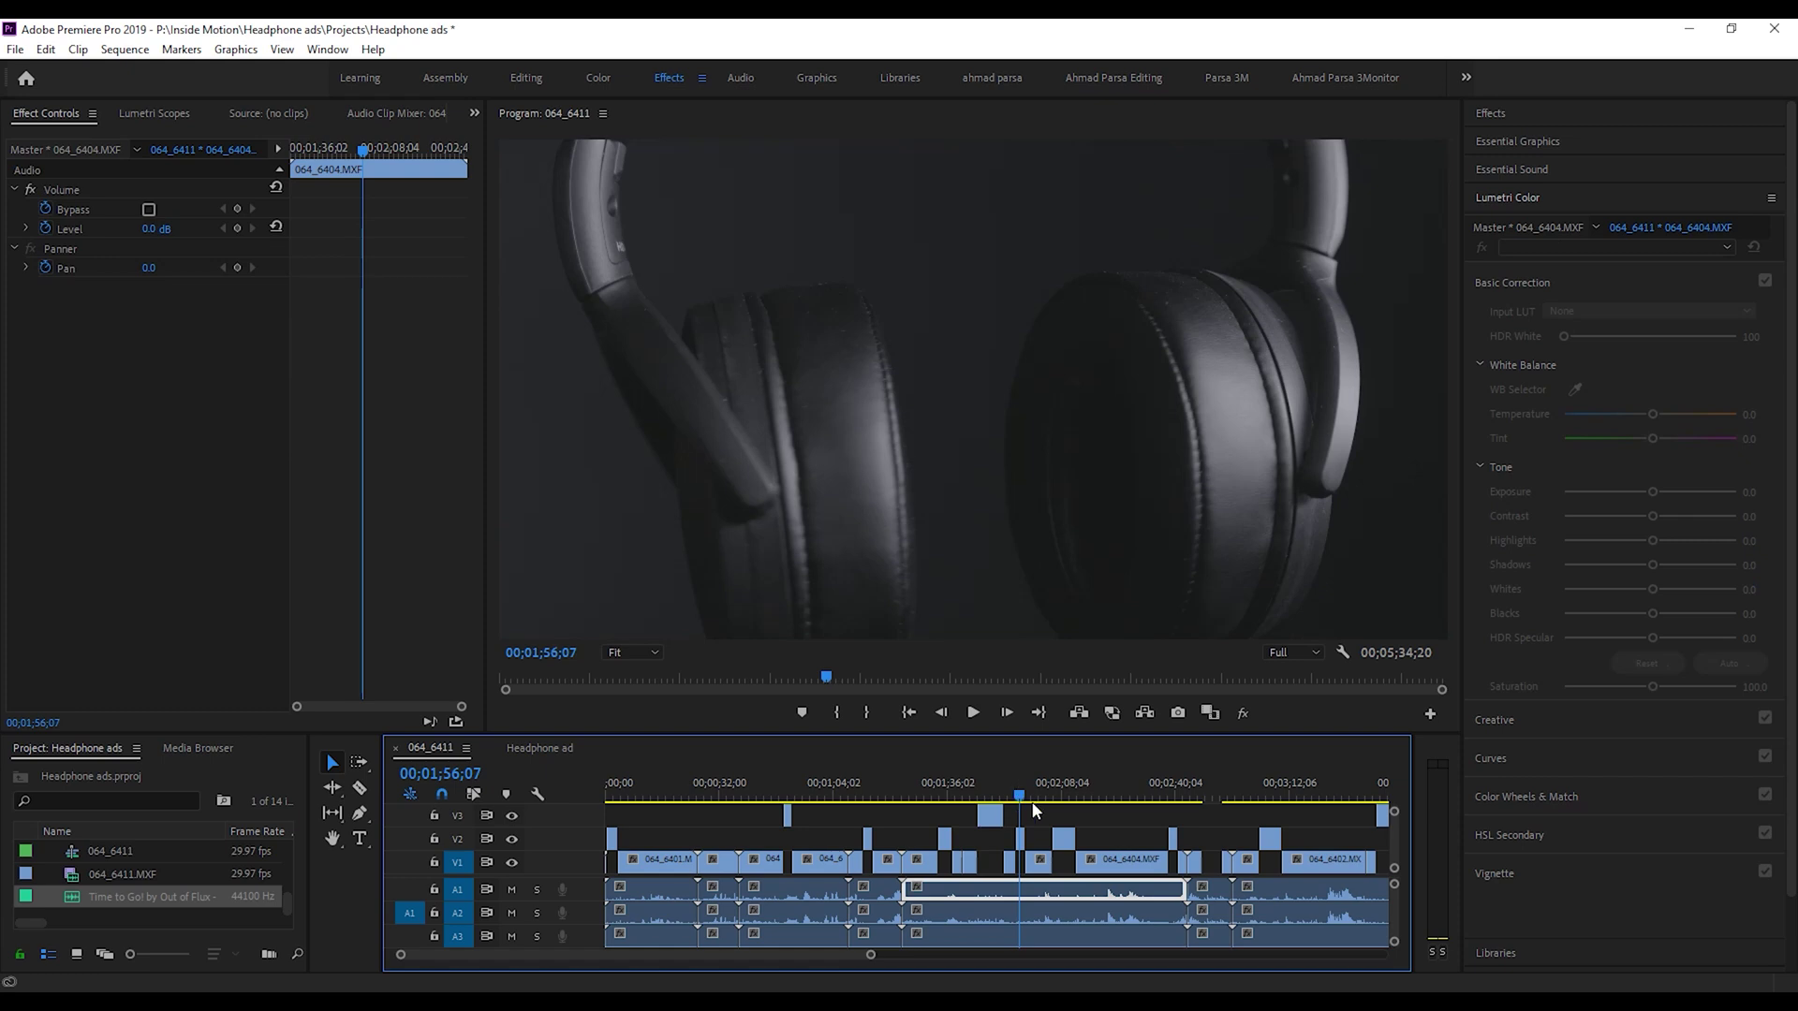
Review the 064_6404.MXF footage in the 064_6411 sequence and play the opening cut of the Headphone ad sequence.
{"action": "left_click_drag", "start_coordinate": [1029, 801], "coordinate": [1019, 797]}
{"action": "key", "text": "space"}
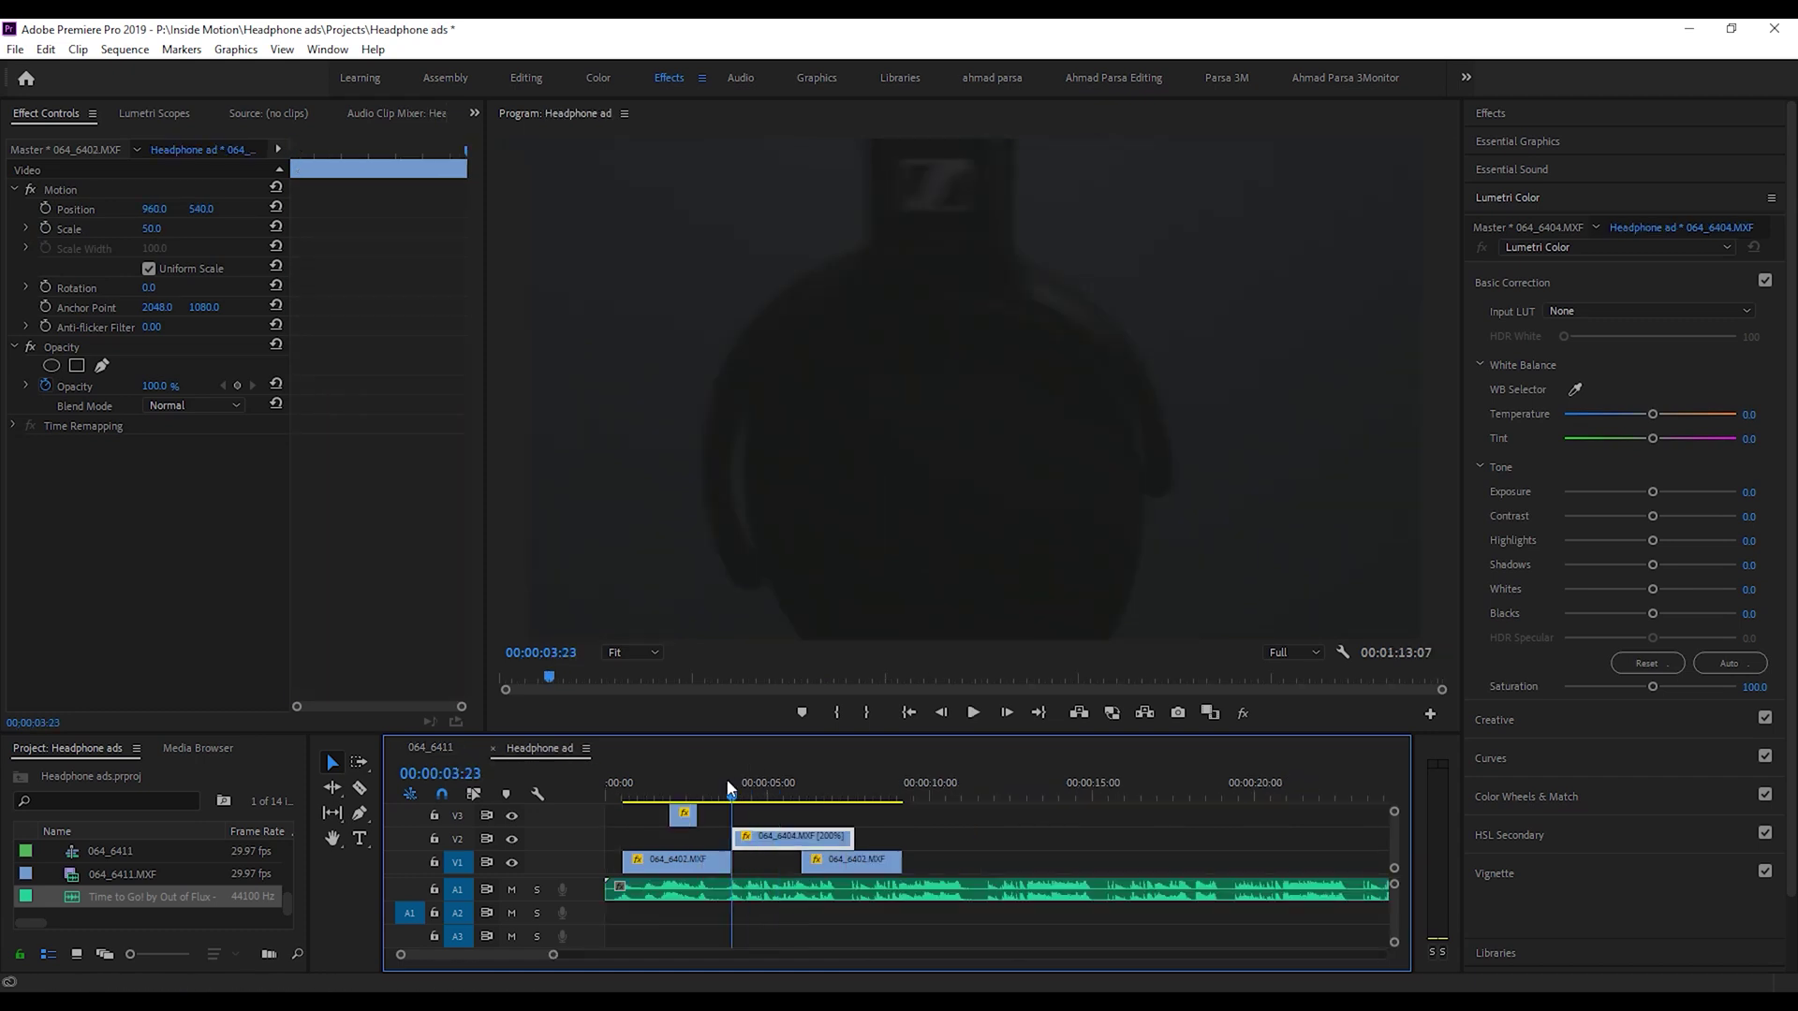
{"action": "left_click_drag", "start_coordinate": [727, 783], "coordinate": [631, 784]}
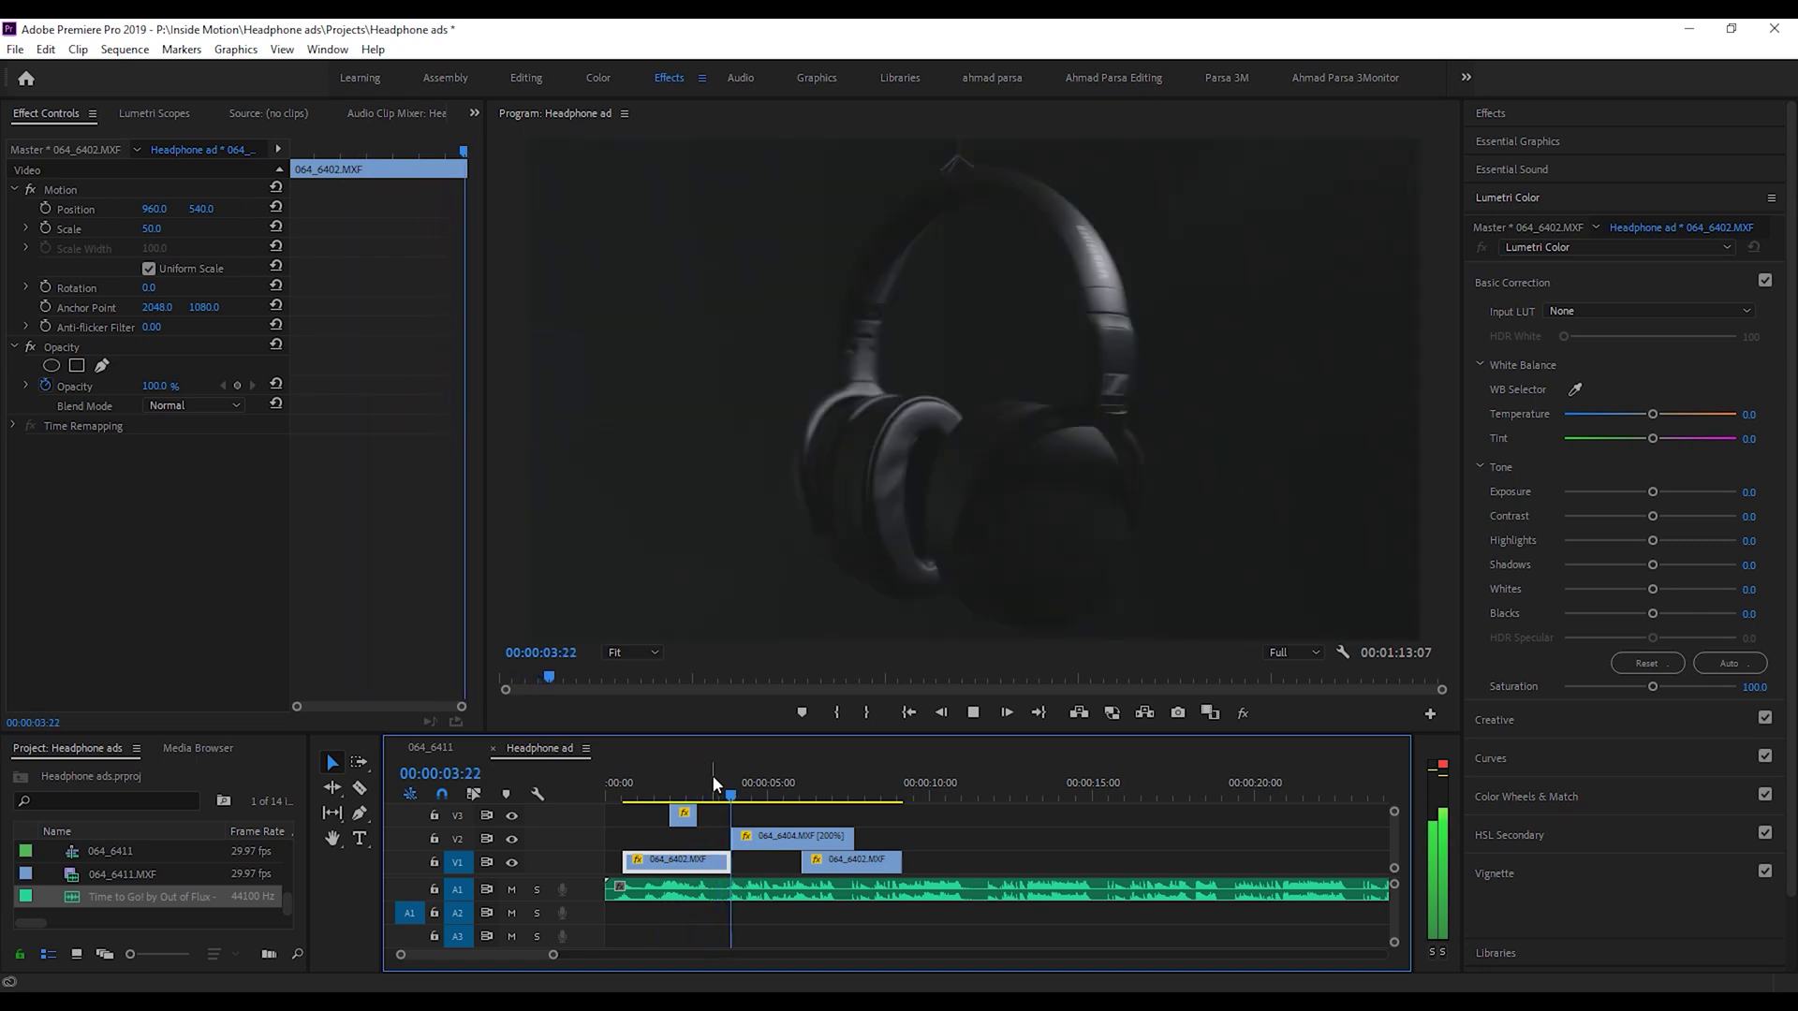
{"action": "key", "text": "space"}
{"action": "key", "text": "d"}
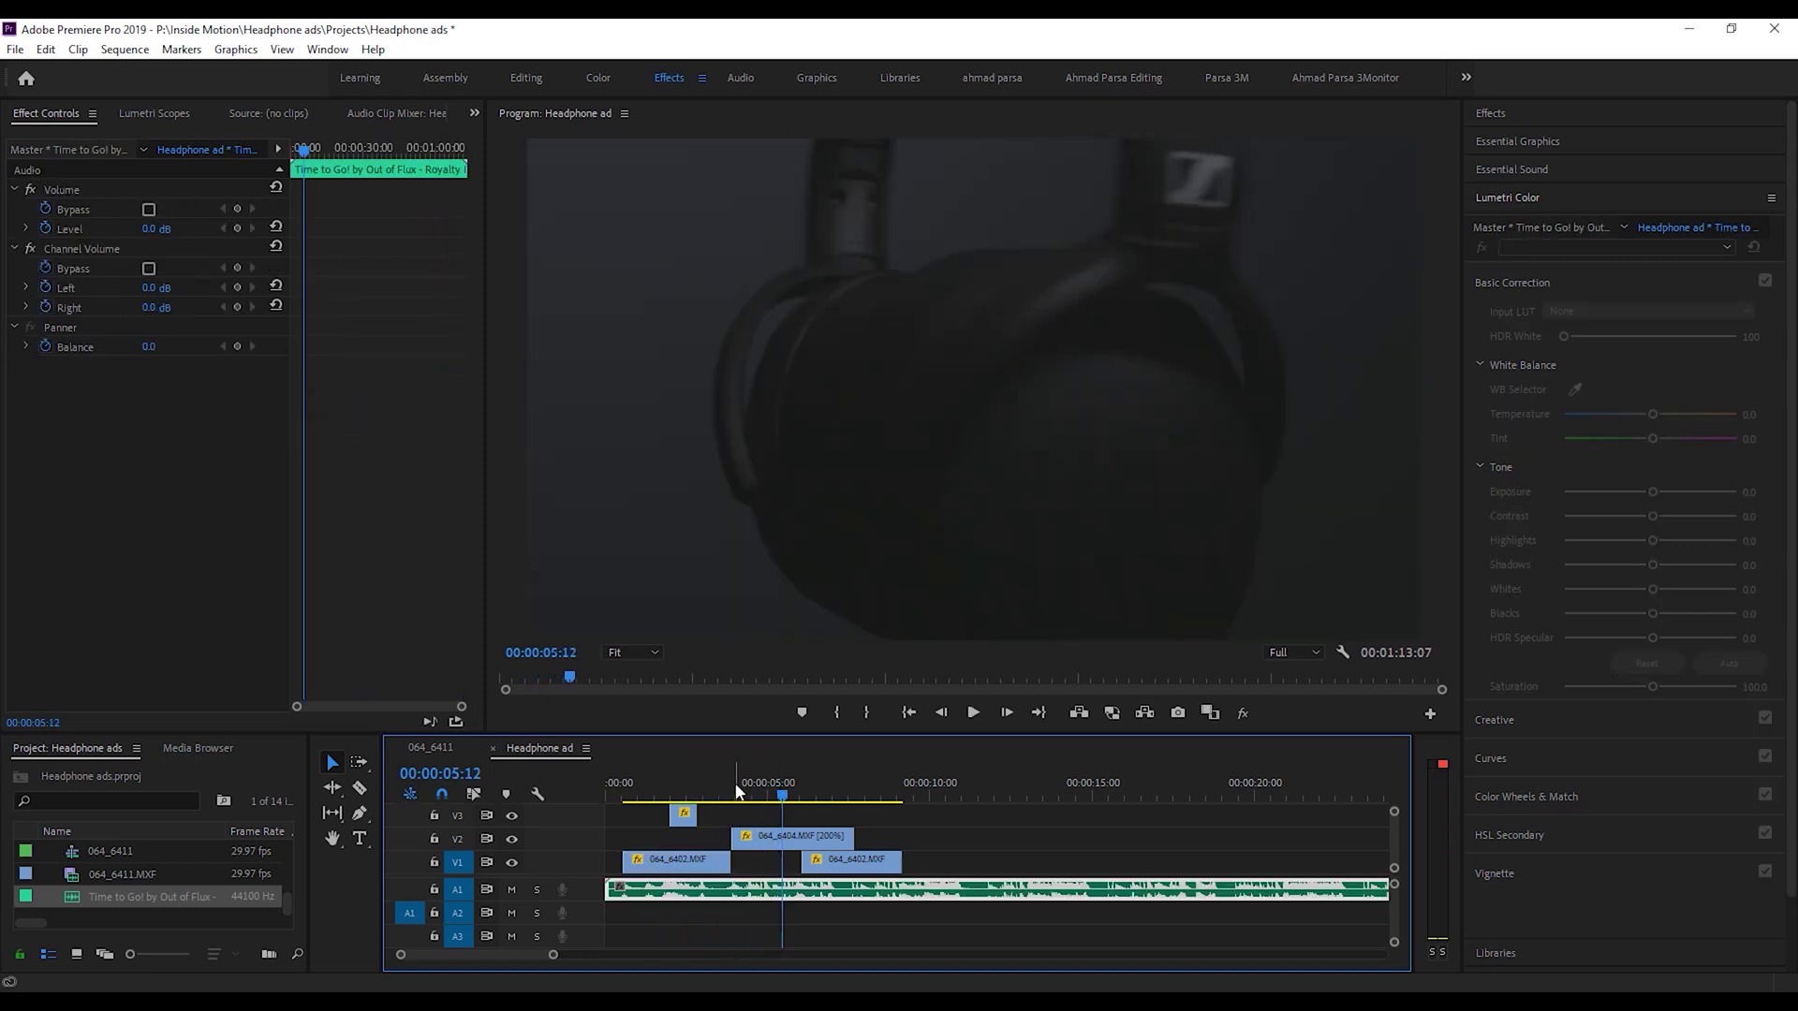
{"action": "left_click_drag", "start_coordinate": [746, 796], "coordinate": [741, 796]}
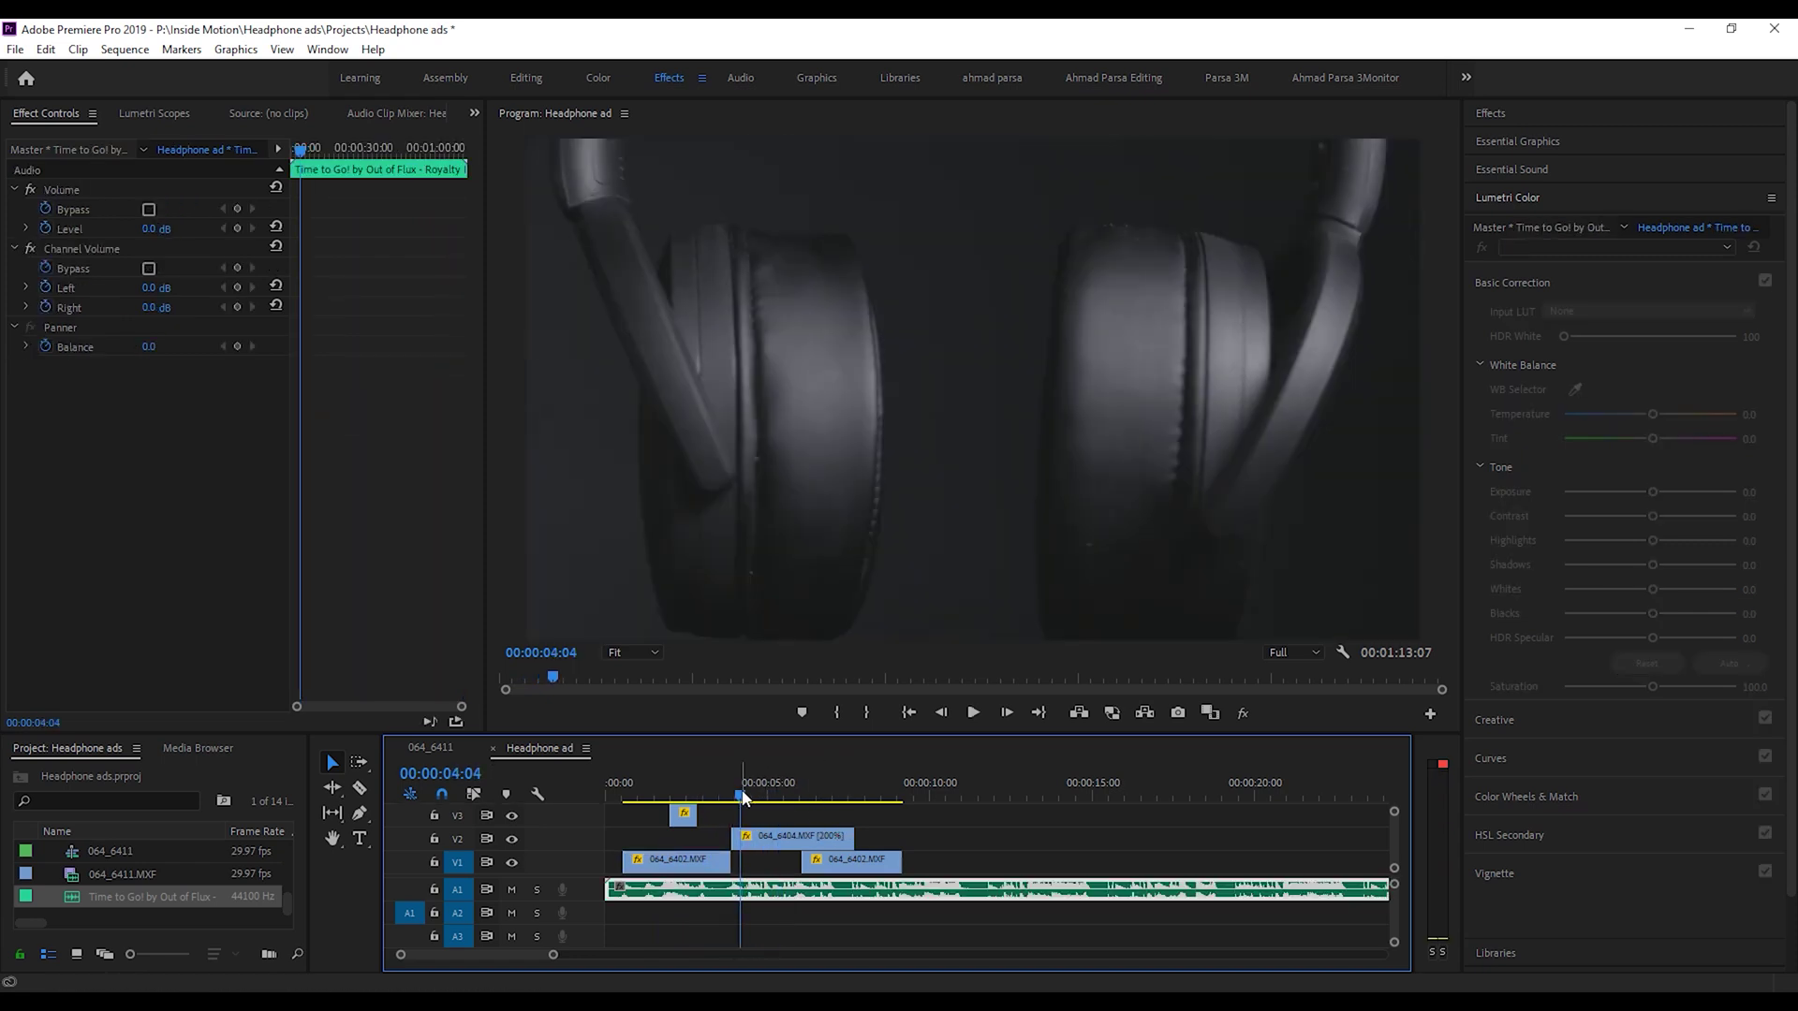
Paste the copied 064_6404.MXF clip after the existing clips at about 10.5 seconds and set its scale to 50.
{"action": "left_click", "coordinate": [952, 783]}
{"action": "key", "text": "ctrl+v"}
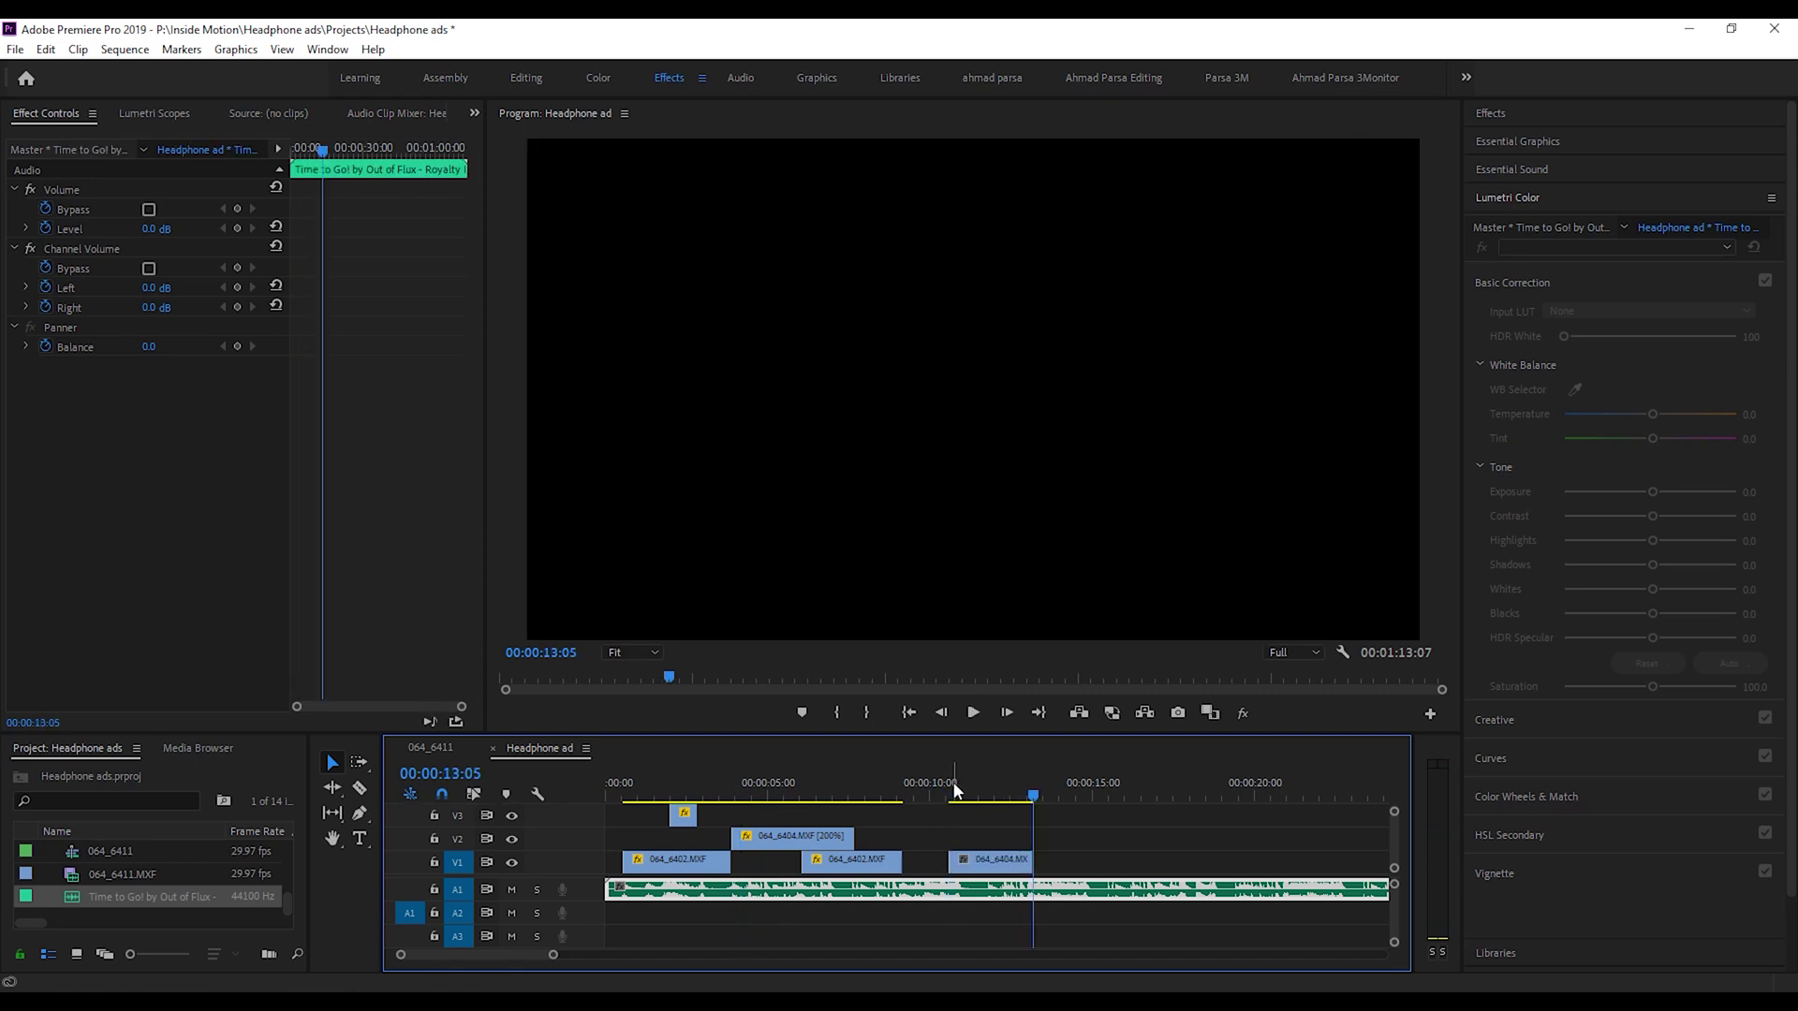
{"action": "left_click", "coordinate": [965, 791]}
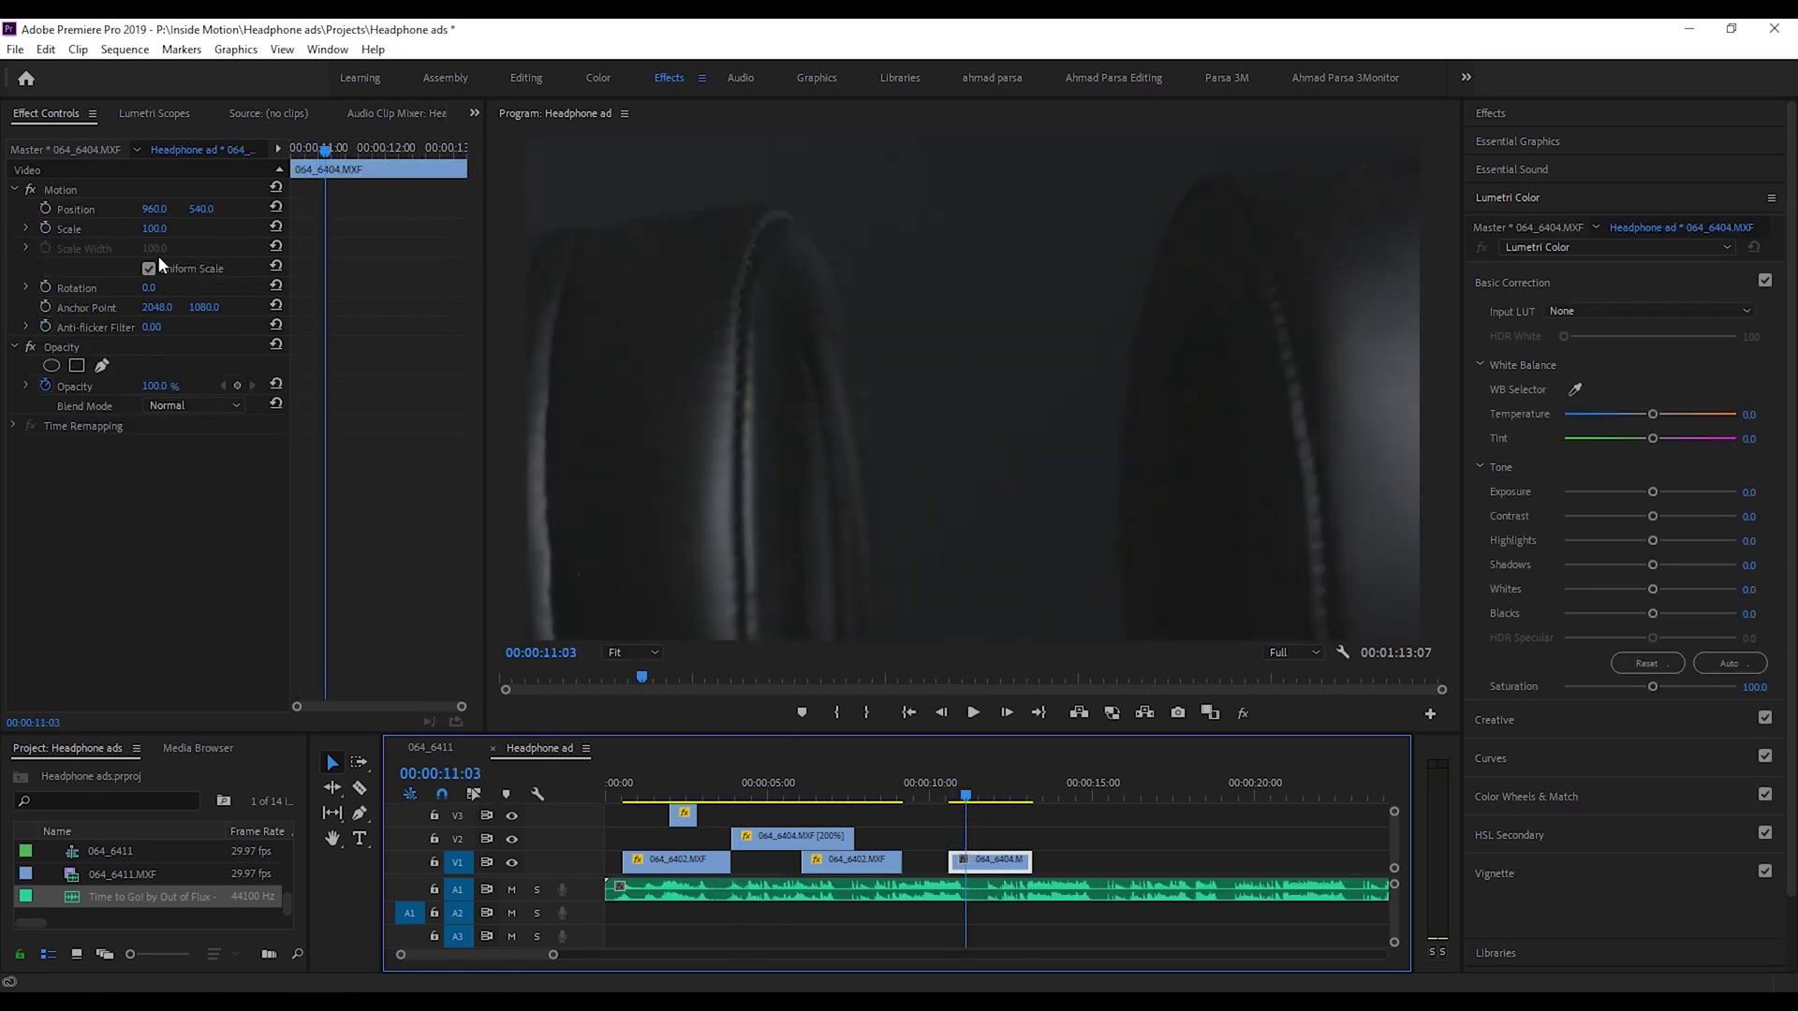
{"action": "left_click", "coordinate": [165, 228]}
{"action": "type", "text": "50"}
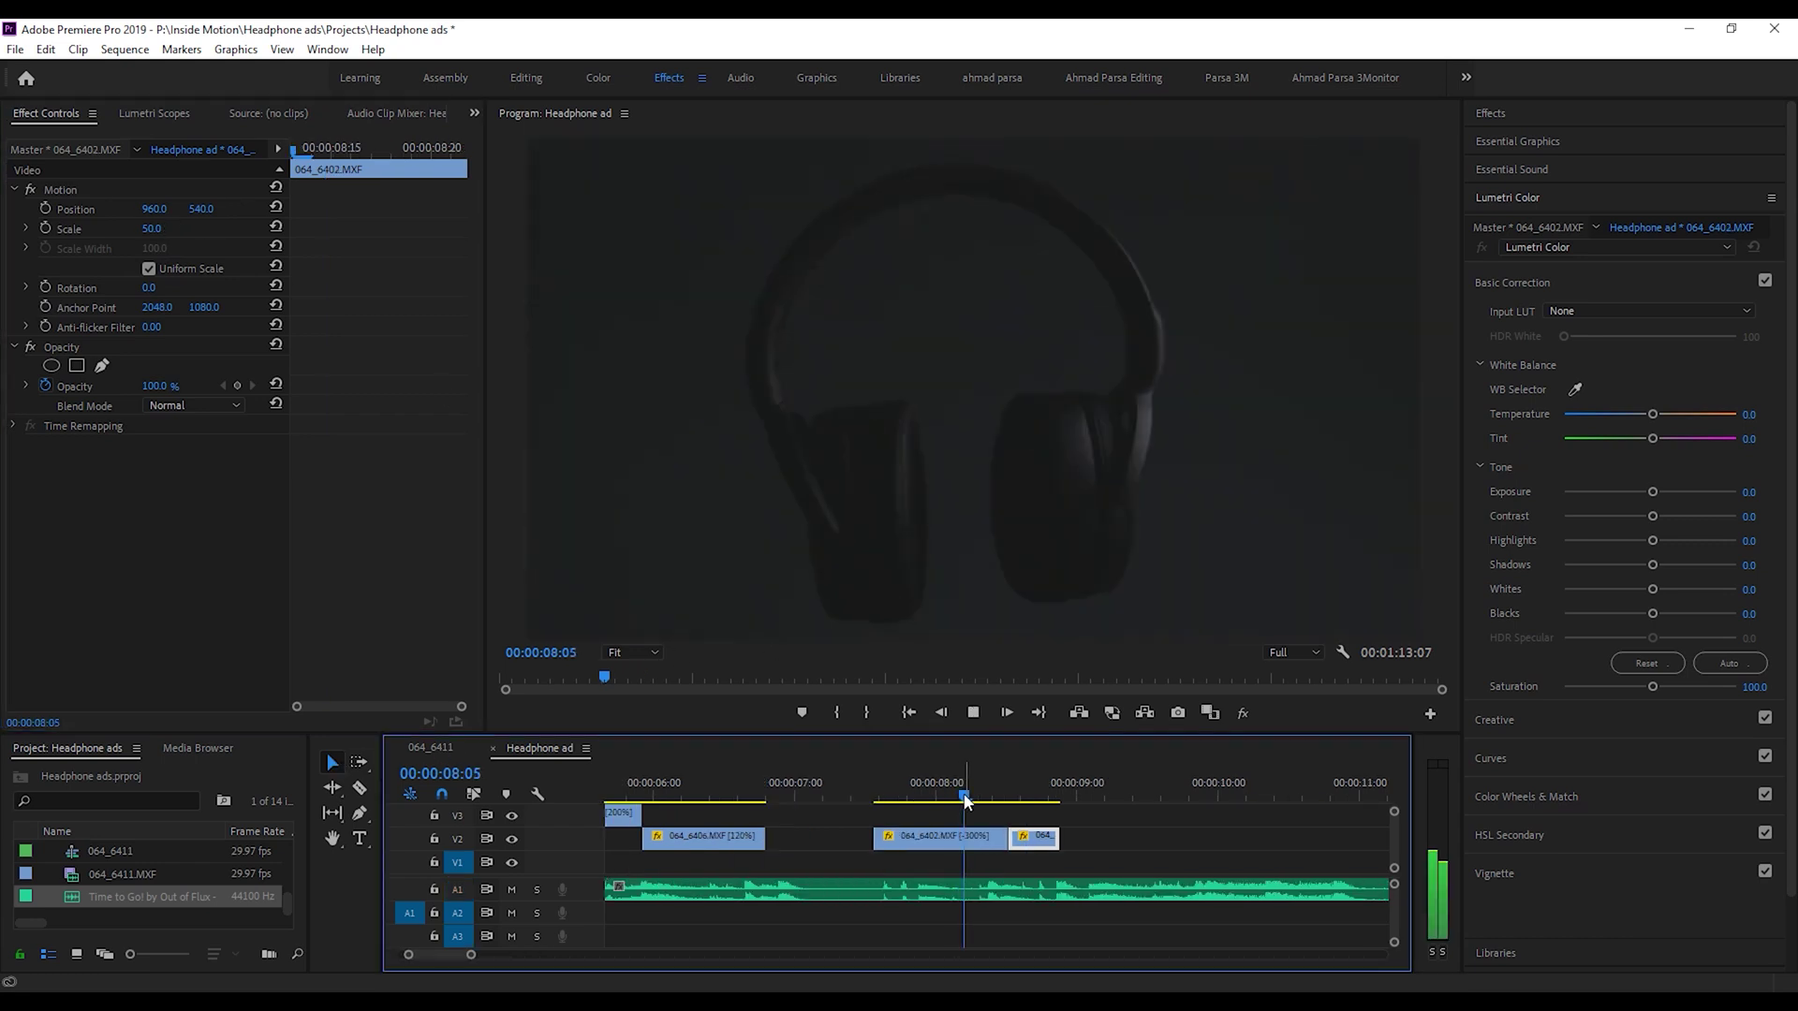
Slow down the short last 064_6402.MXF clip on V2 and play back the result.
{"action": "left_click_drag", "start_coordinate": [965, 801], "coordinate": [810, 803]}
{"action": "key", "text": "space"}
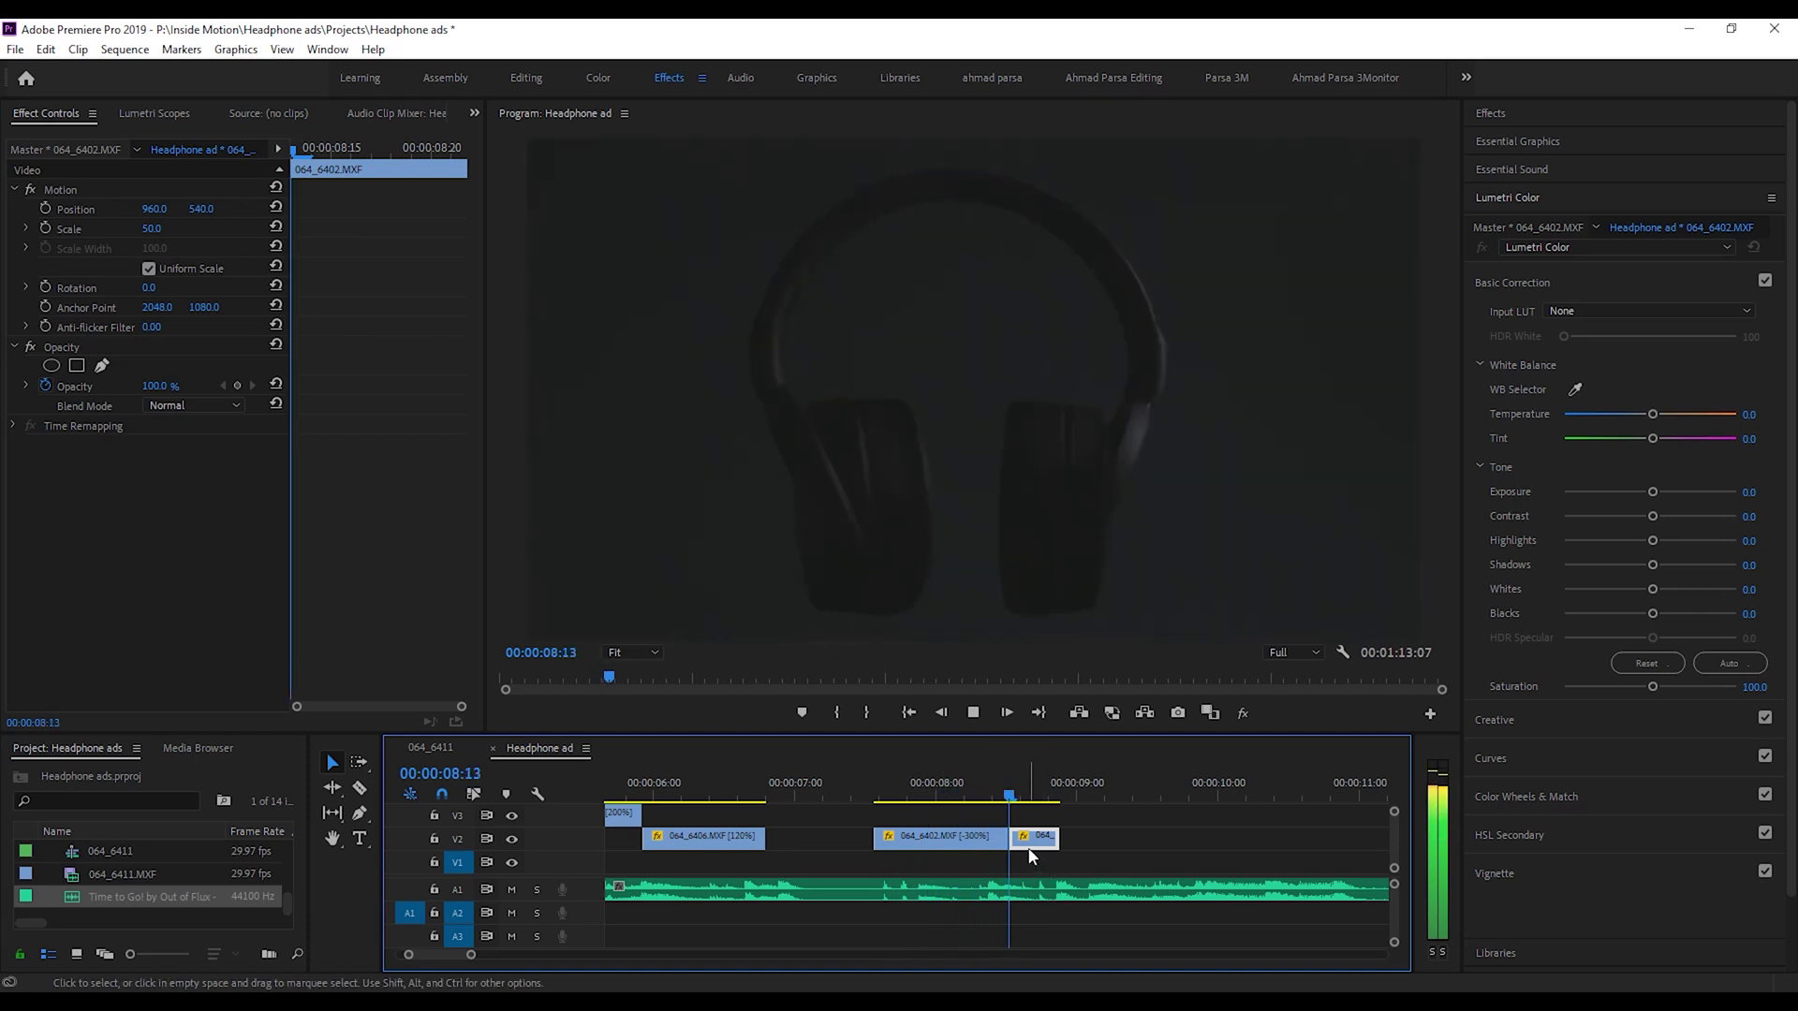
{"action": "key", "text": "space"}
{"action": "key", "text": "ctrl+r"}
{"action": "type", "text": "180"}
{"action": "key", "text": "Return"}
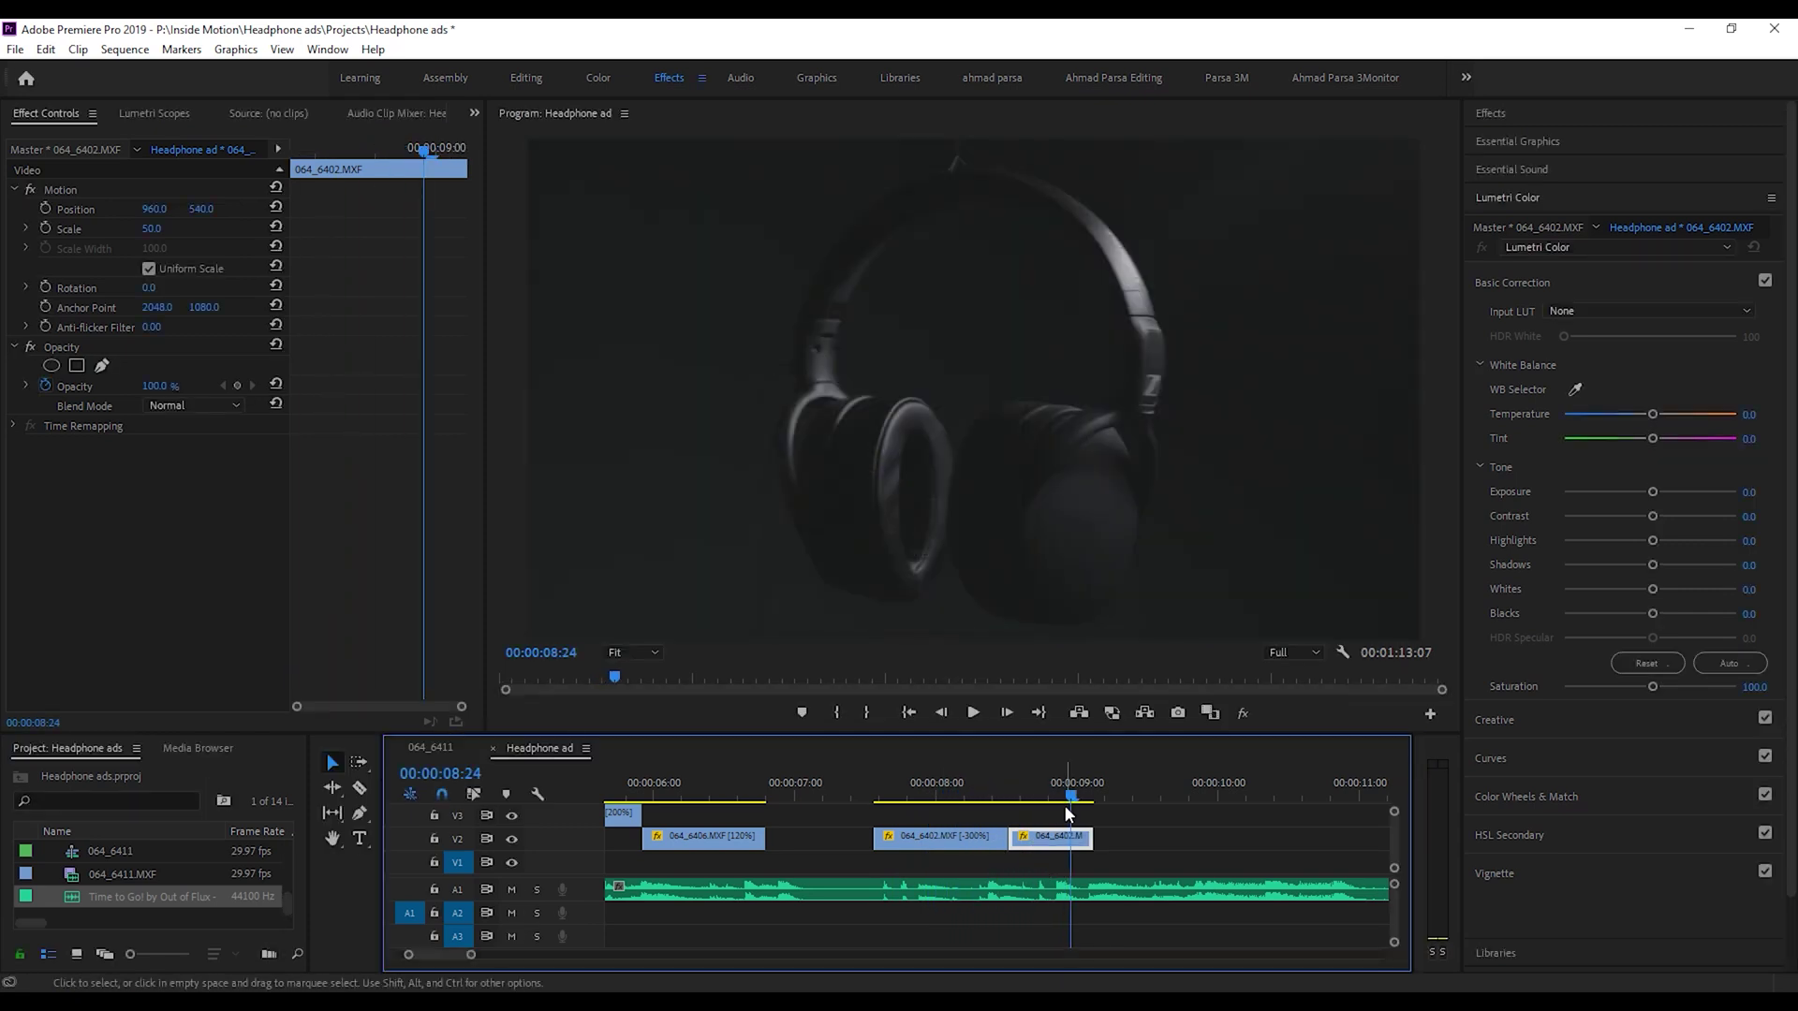
{"action": "left_click_drag", "start_coordinate": [1066, 796], "coordinate": [1005, 786]}
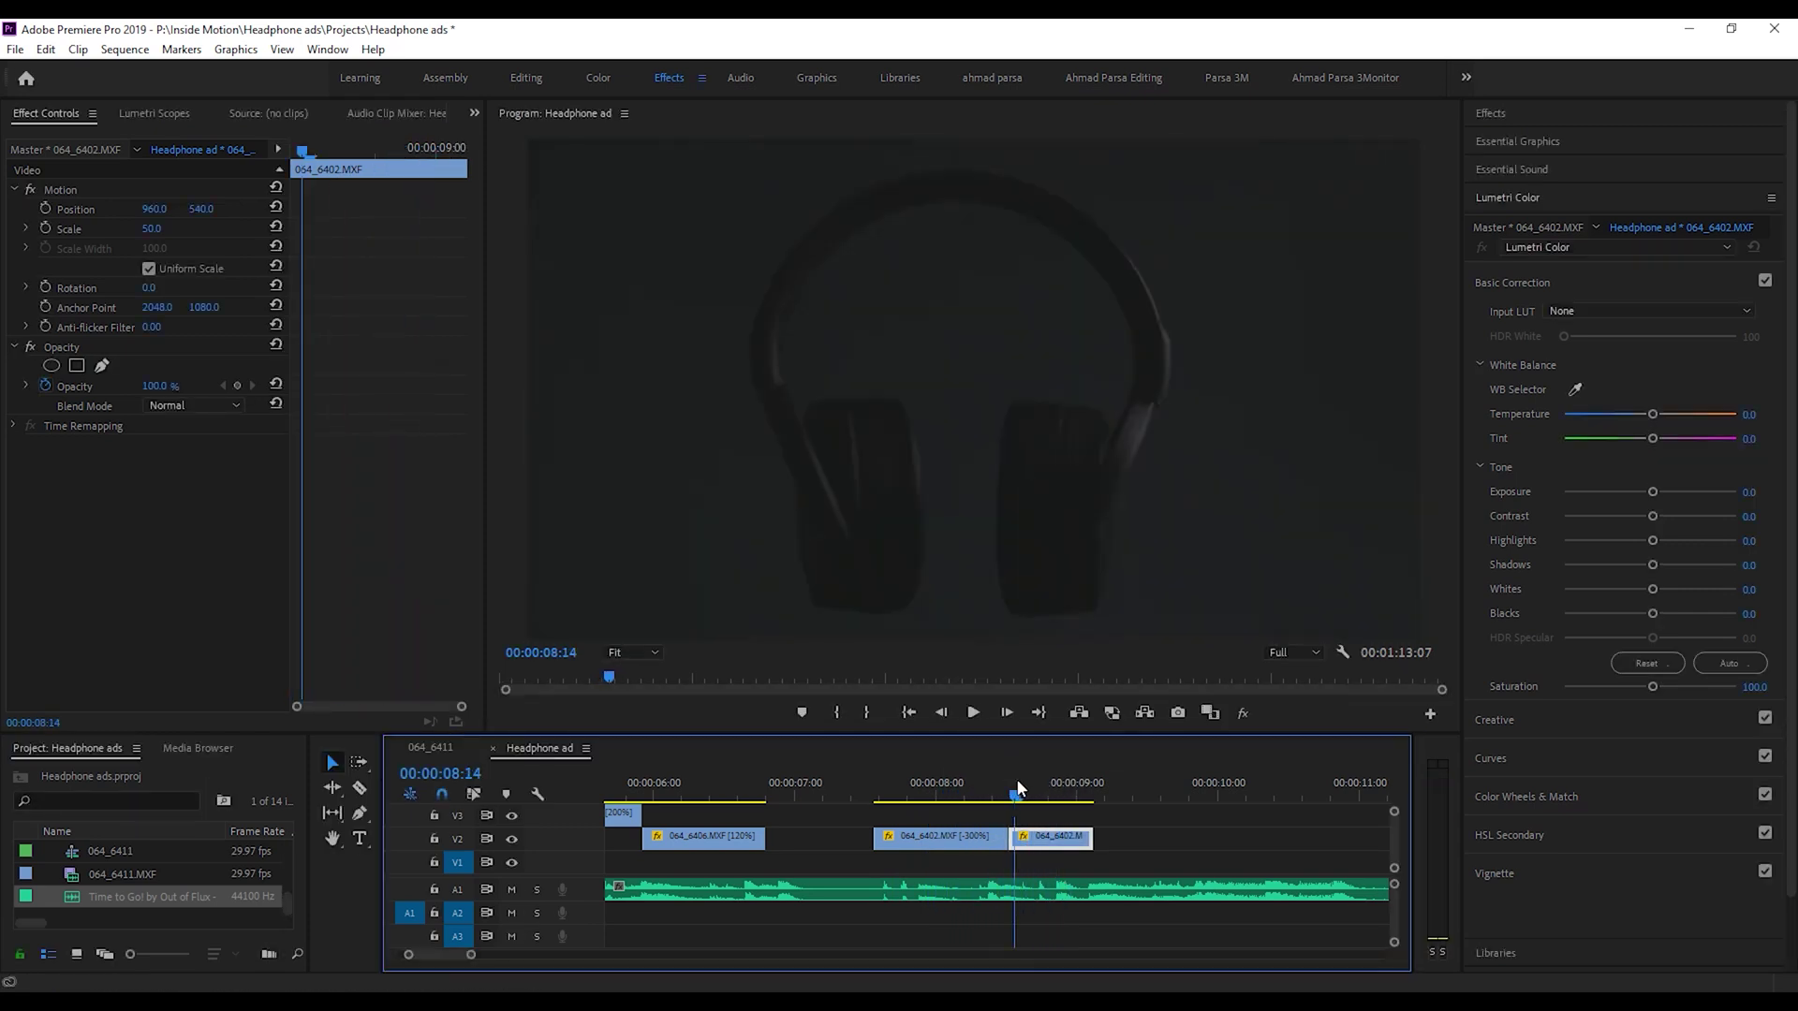
{"action": "key", "text": "space"}
{"action": "left_click", "coordinate": [903, 781]}
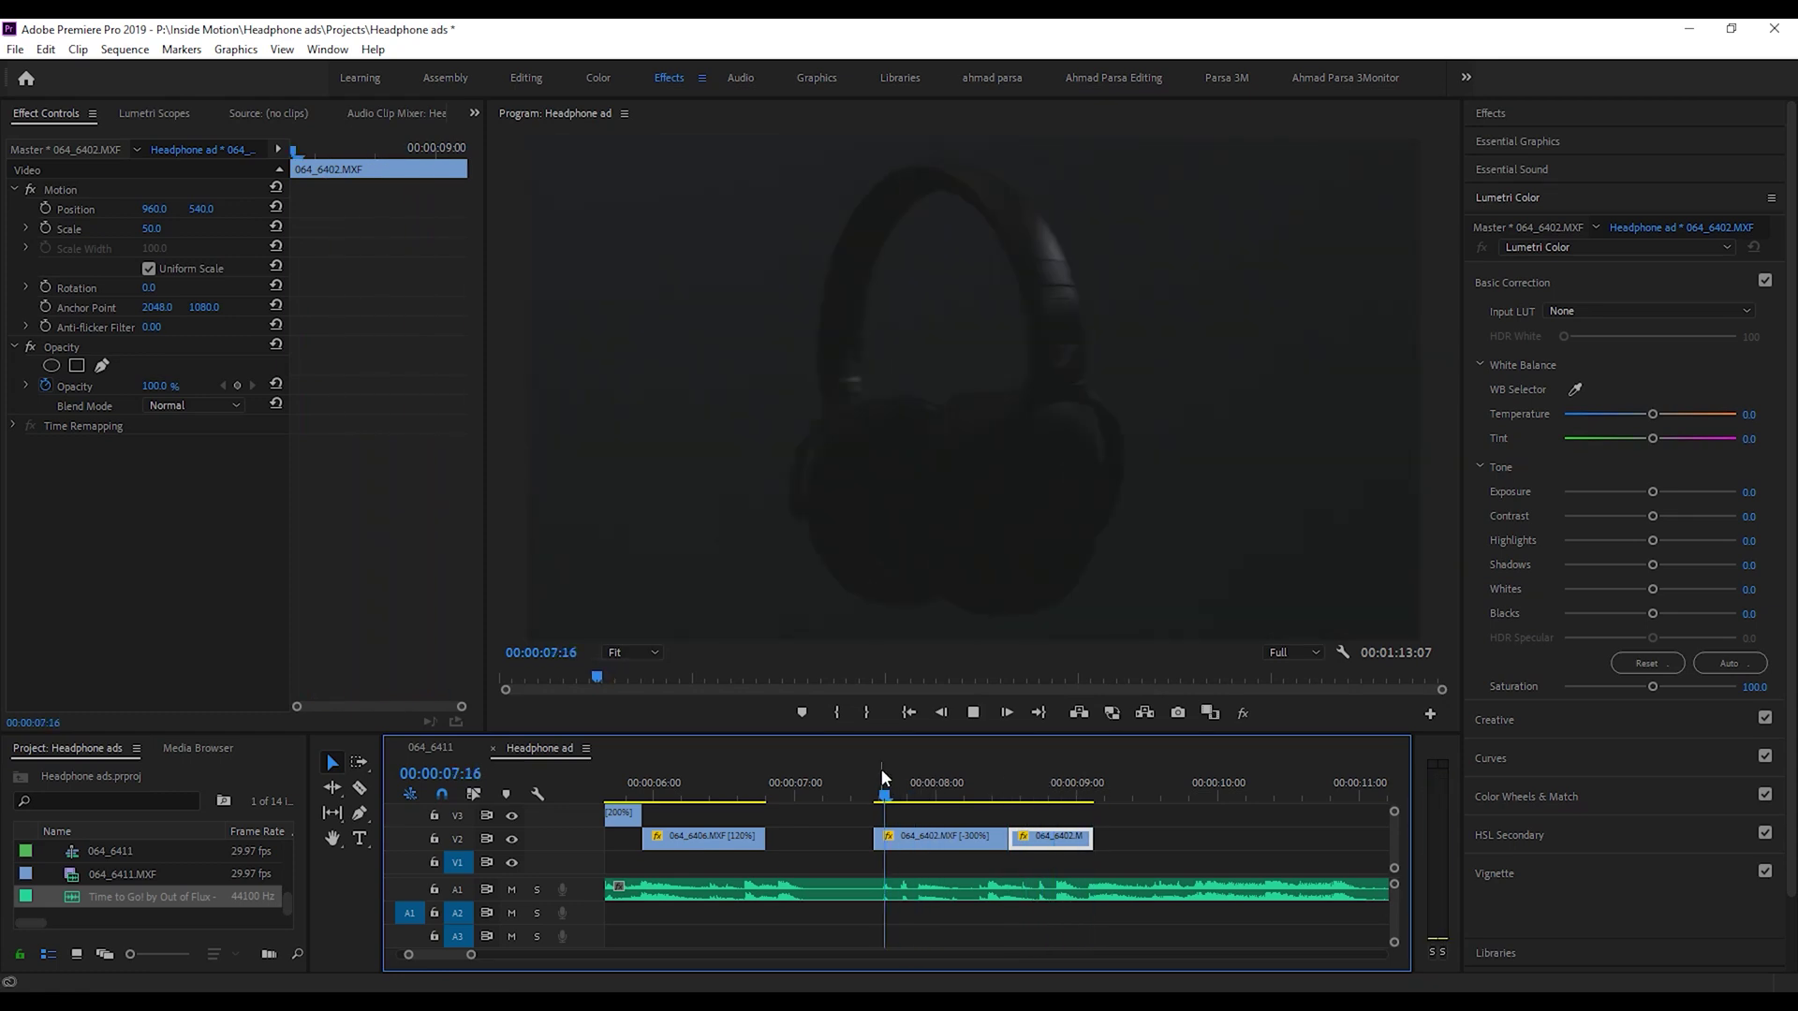
Set the speed of the short reversed 064_6402.MXF clip to 80% and play back the section.
{"action": "left_click_drag", "start_coordinate": [885, 777], "coordinate": [1020, 787]}
{"action": "key", "text": "ctrl+r"}
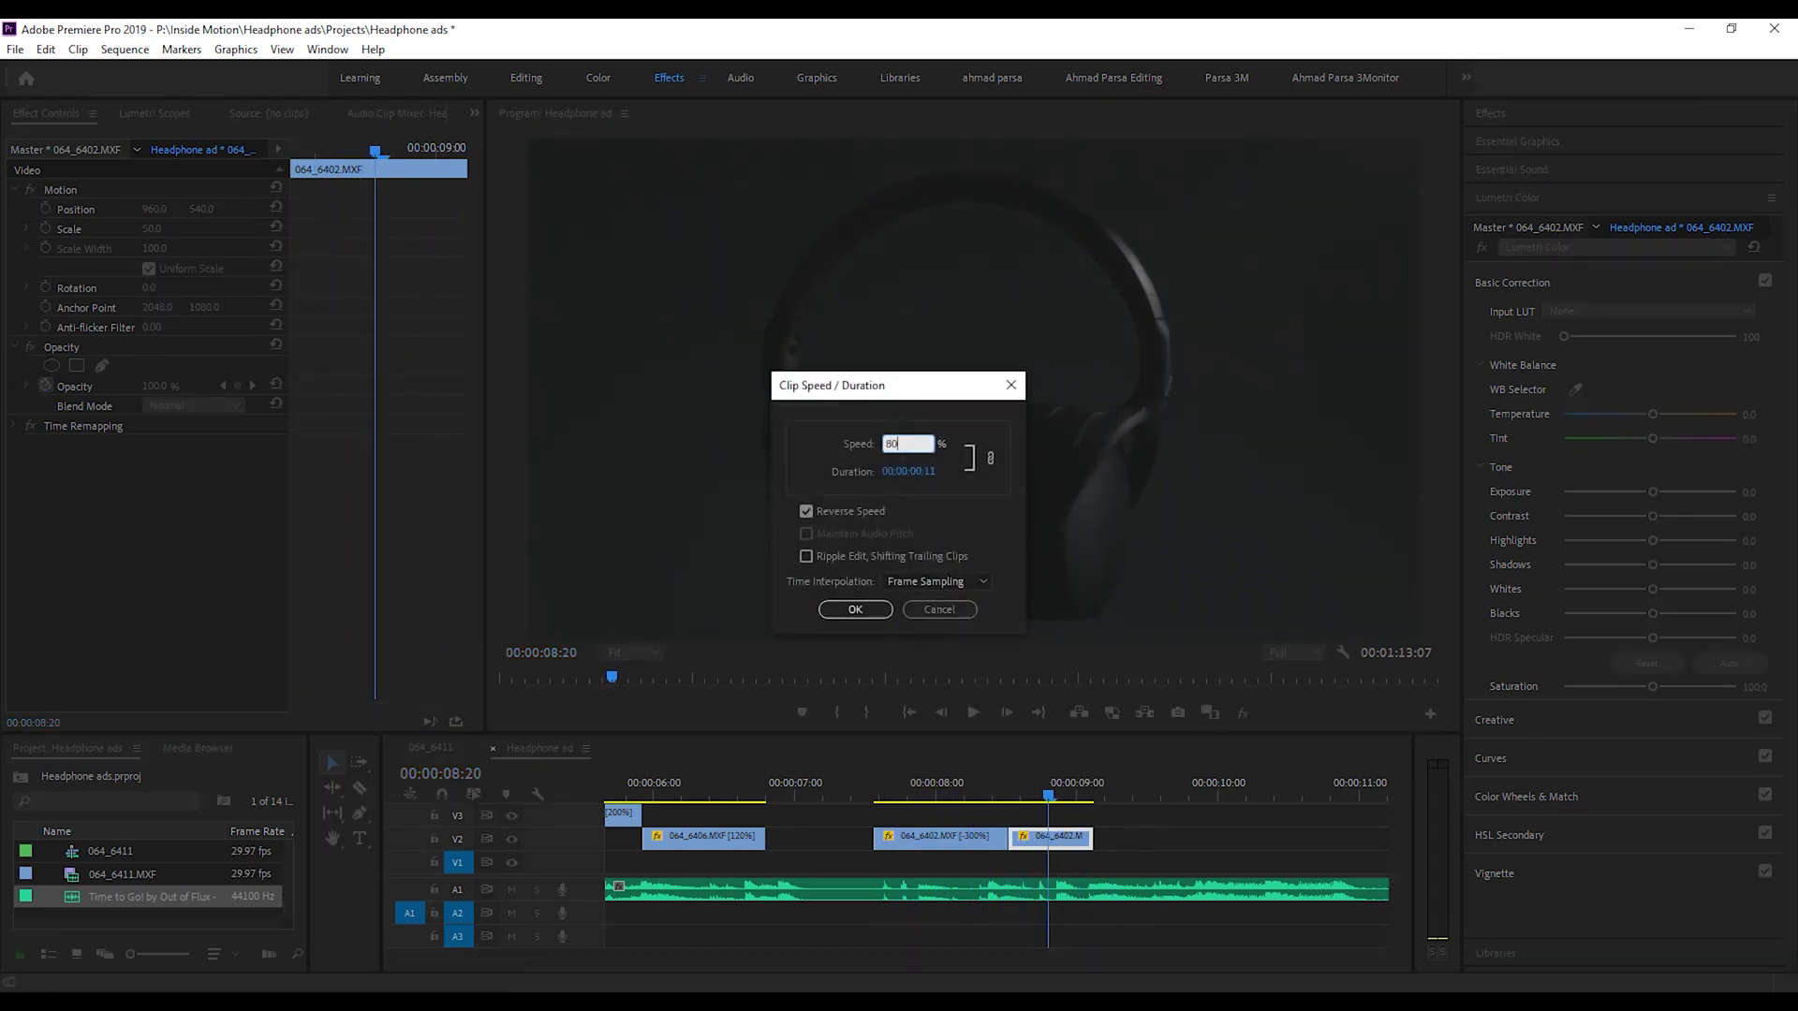
{"action": "key", "text": "Return"}
{"action": "left_click_drag", "start_coordinate": [1024, 794], "coordinate": [958, 794]}
{"action": "key", "text": "space"}
{"action": "key", "text": "space"}
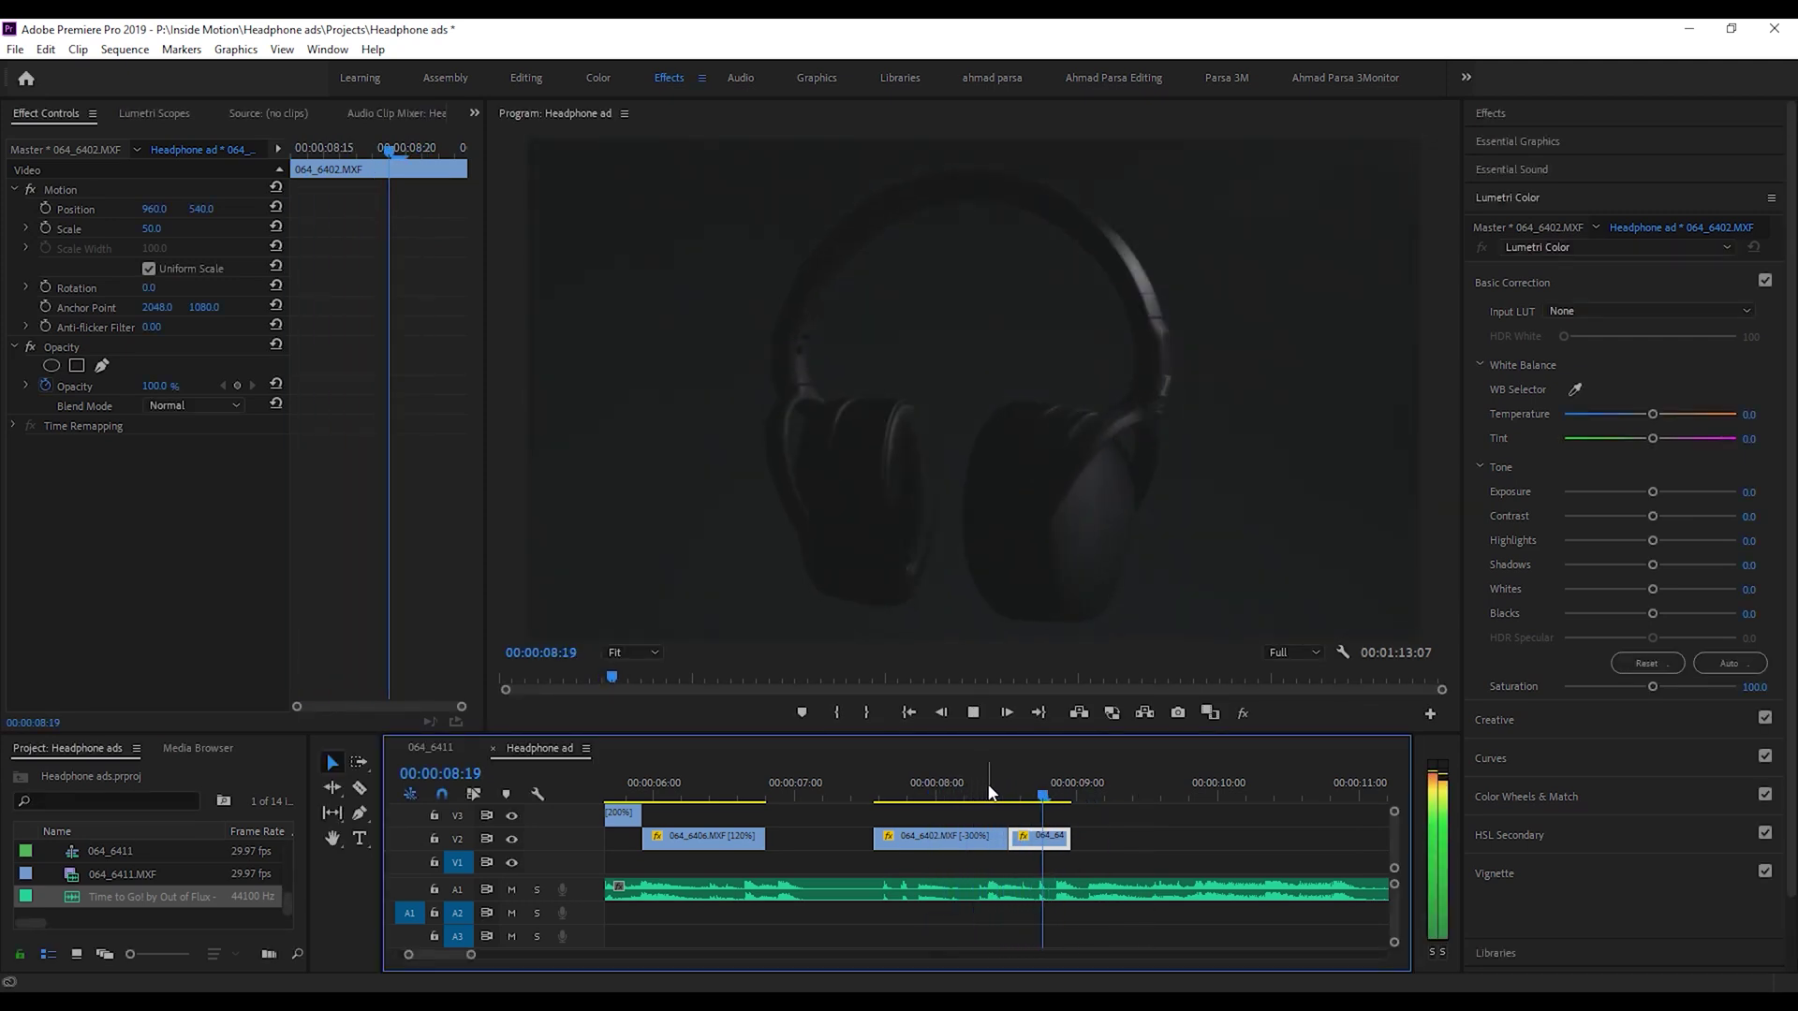
{"action": "left_click", "coordinate": [856, 796]}
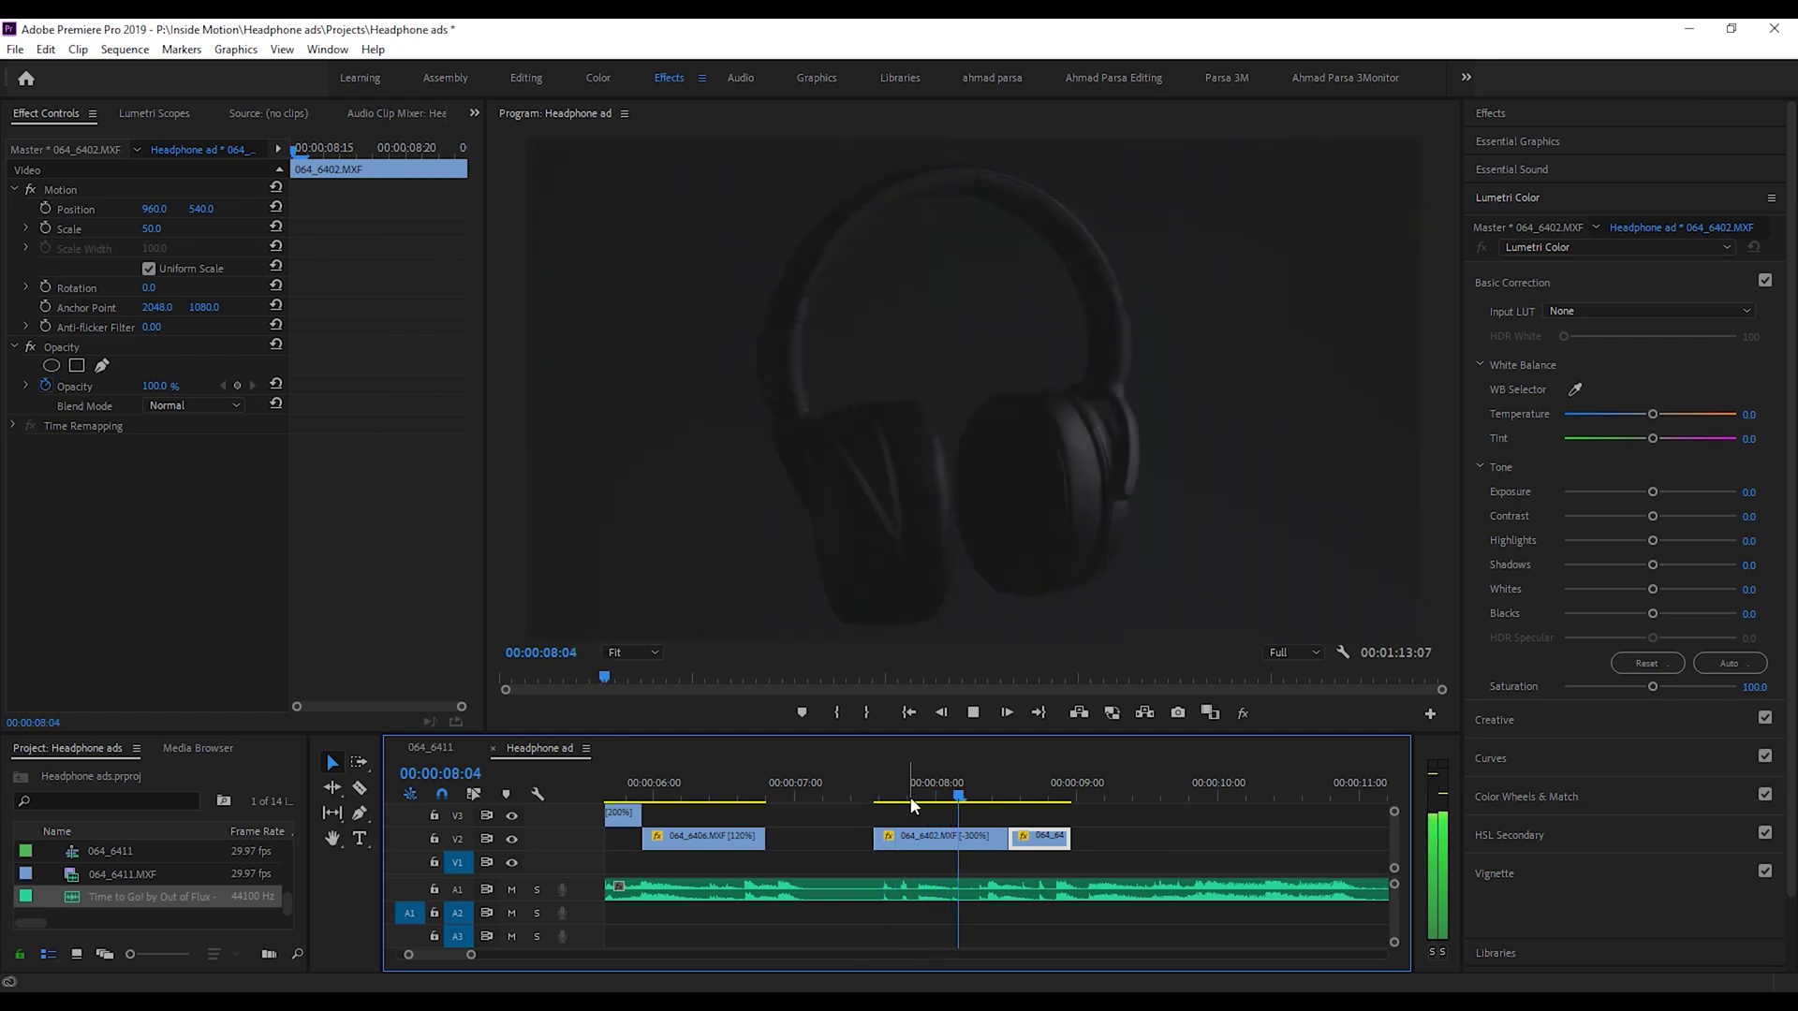
{"action": "key", "text": "space"}
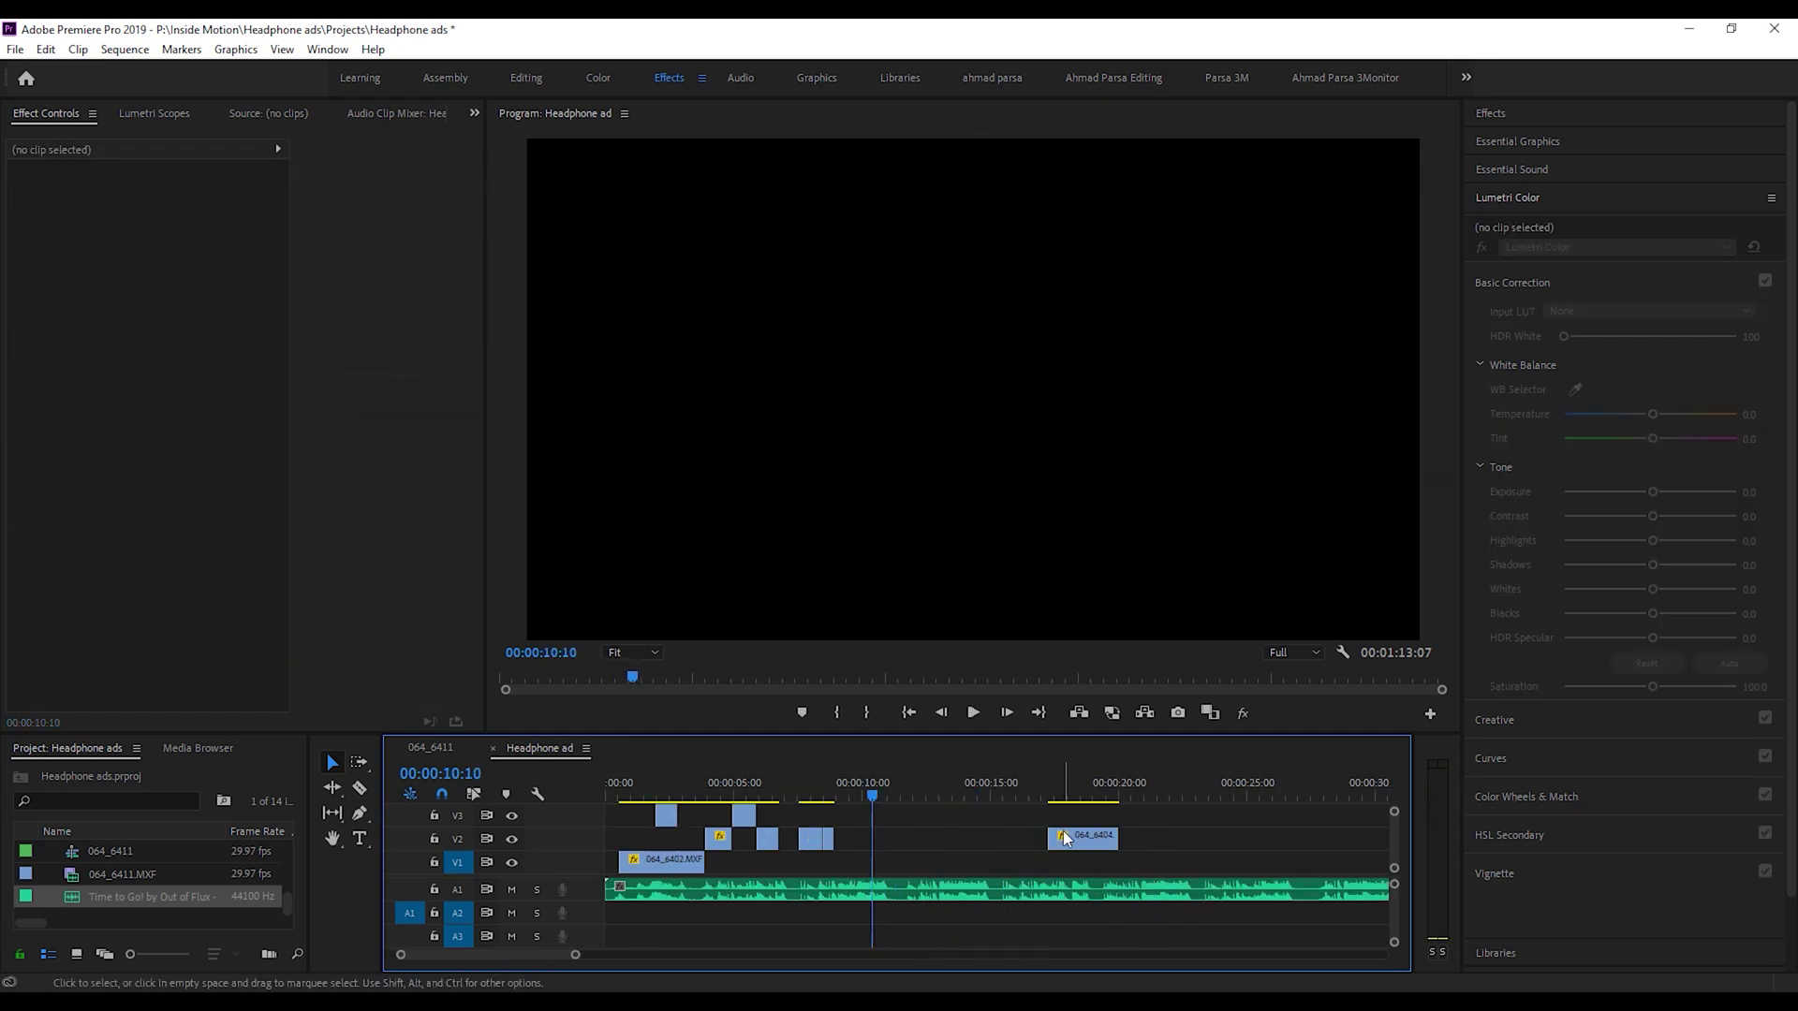
Move the separate 064_6404.MXF clip onto V3 directly after the short reversed clip and preview it there.
{"action": "left_click_drag", "start_coordinate": [1065, 838], "coordinate": [836, 791]}
{"action": "left_click", "coordinate": [845, 791]}
{"action": "key", "text": "space"}
{"action": "key", "text": "space"}
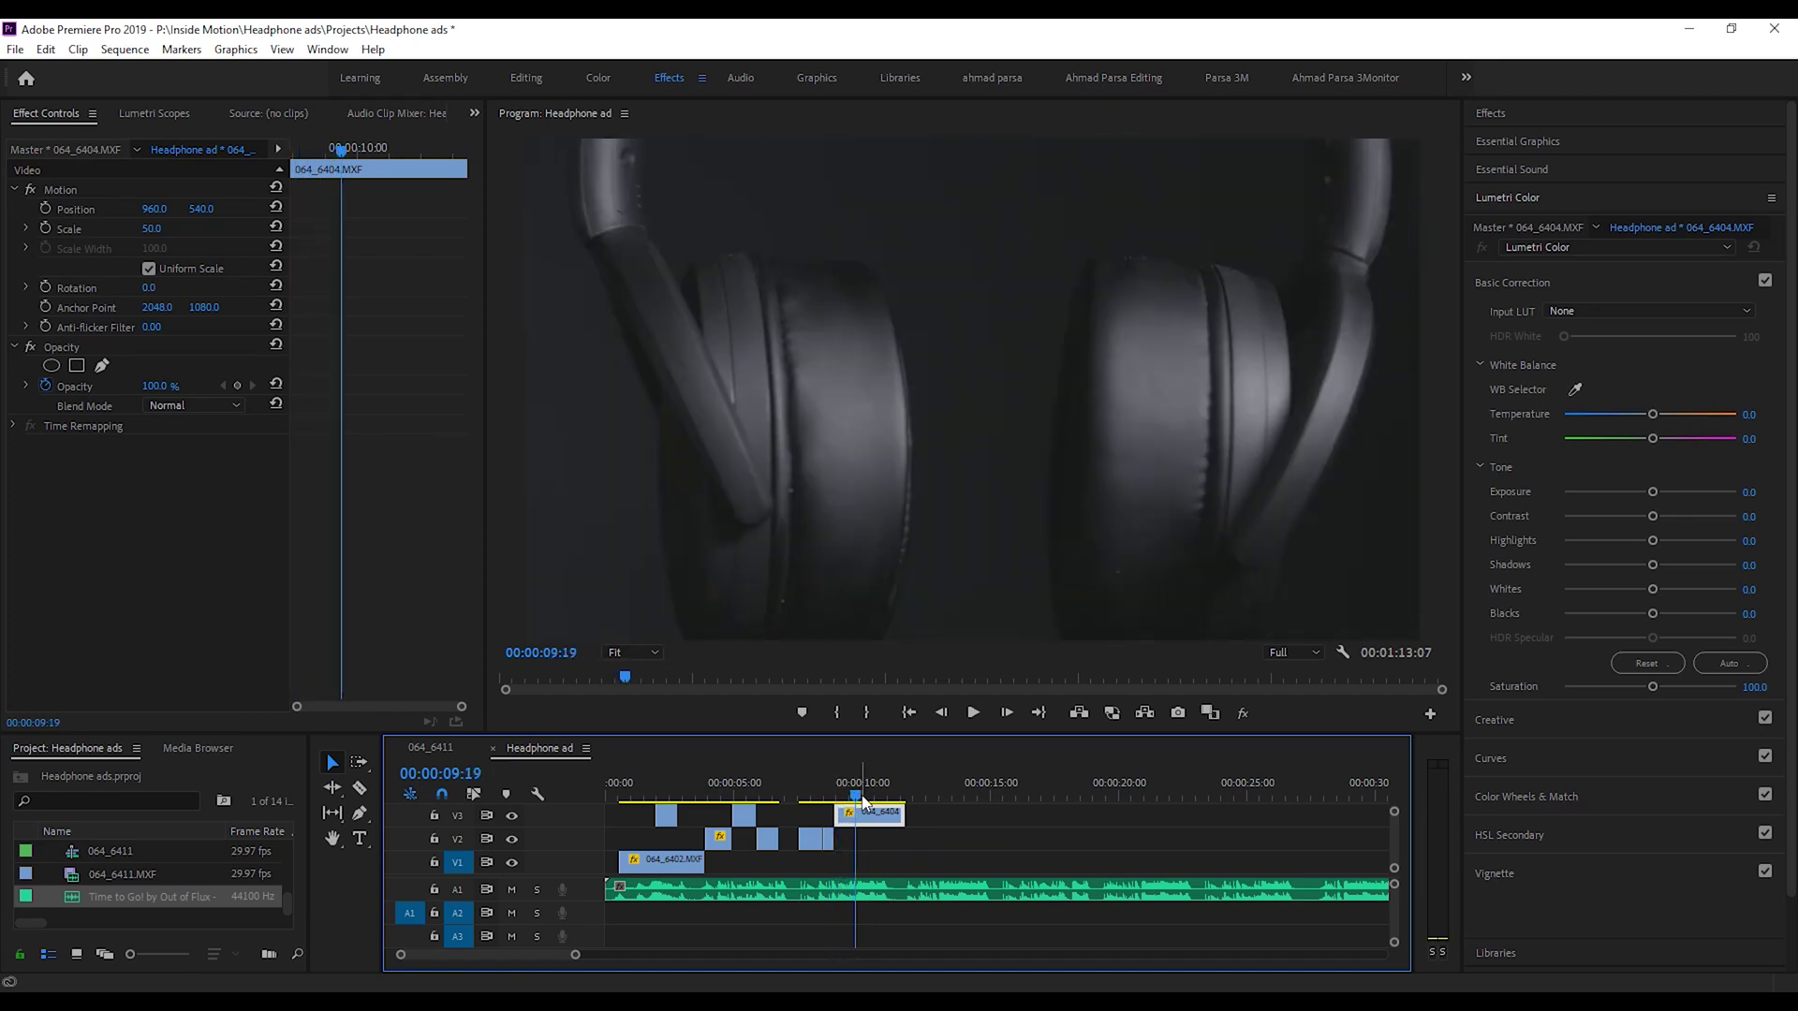
Set the speed of the moved 064_6404.MXF clip to 300% and play it back.
{"action": "key", "text": "ctrl+r"}
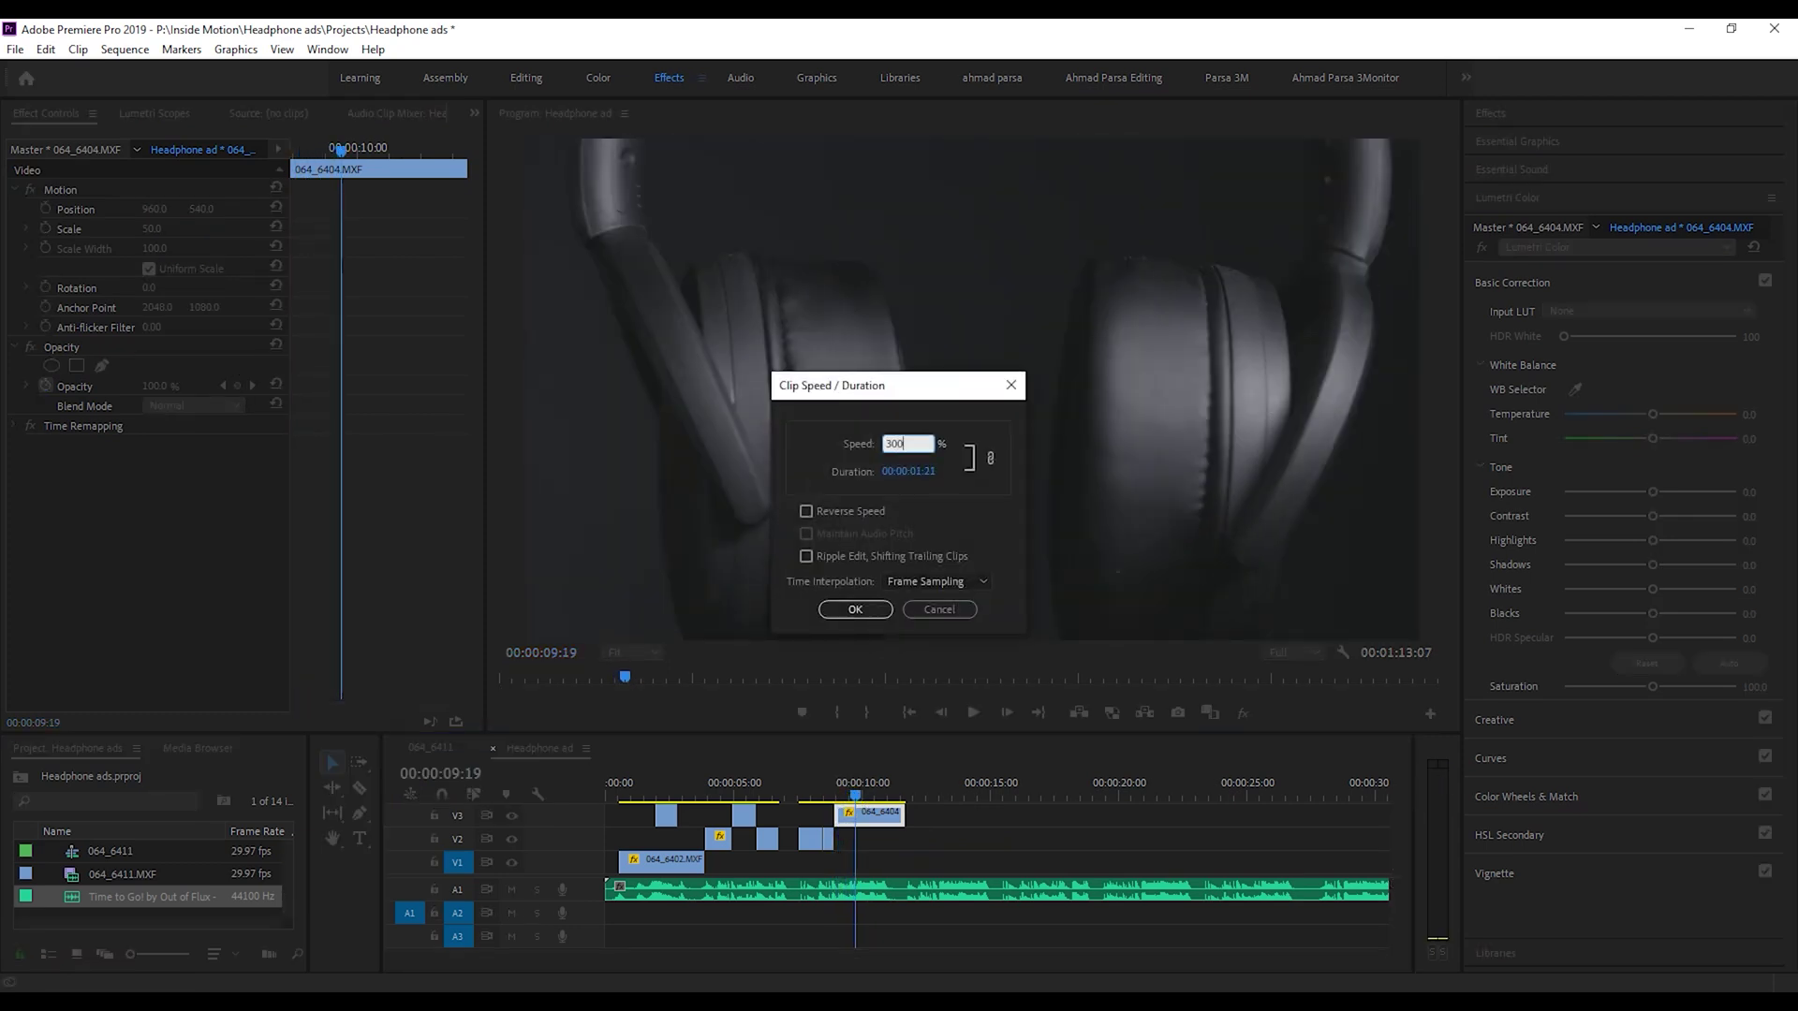
{"action": "type", "text": "300"}
{"action": "key", "text": "Return"}
{"action": "left_click", "coordinate": [825, 796]}
{"action": "key", "text": "space"}
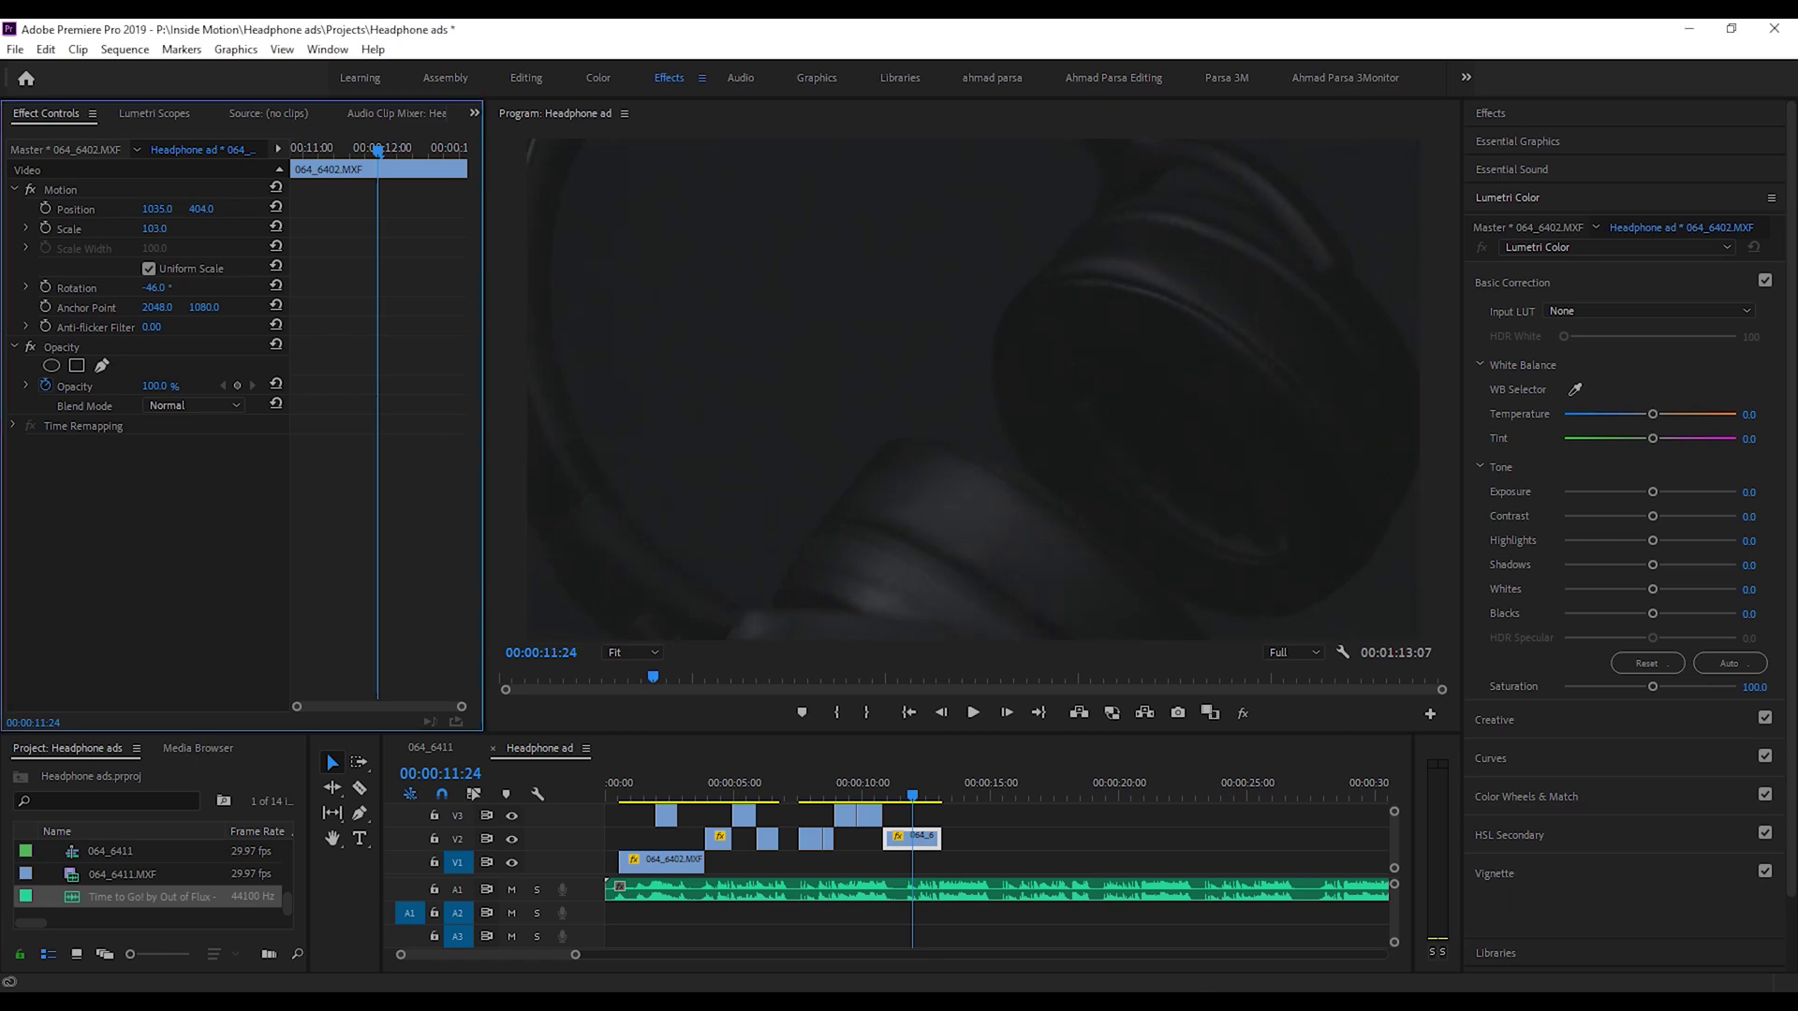
Set the scale of the rotated 064_6402.MXF clip to 116 and its vertical position to 476, and preview it.
{"action": "left_click_drag", "start_coordinate": [914, 796], "coordinate": [875, 795]}
{"action": "key", "text": "space"}
{"action": "key", "text": "space"}
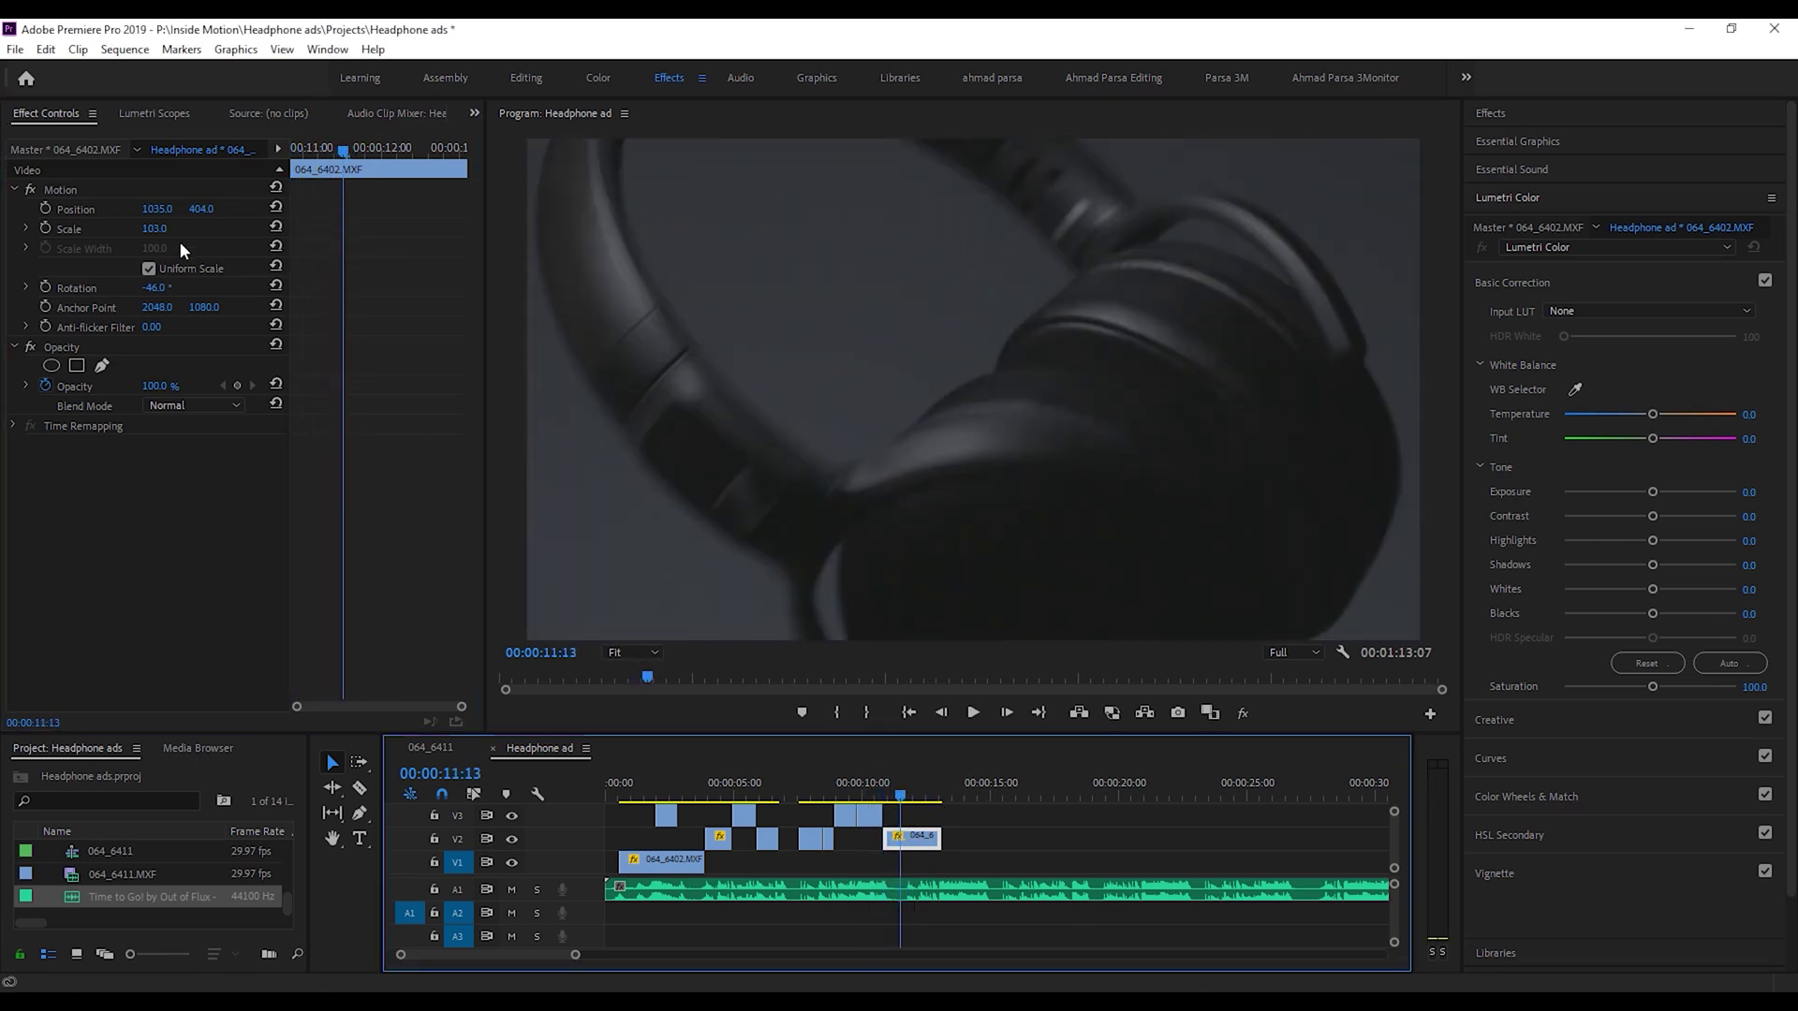
{"action": "left_click_drag", "start_coordinate": [155, 230], "coordinate": [245, 311]}
{"action": "left_click_drag", "start_coordinate": [900, 795], "coordinate": [879, 795]}
{"action": "key", "text": "space"}
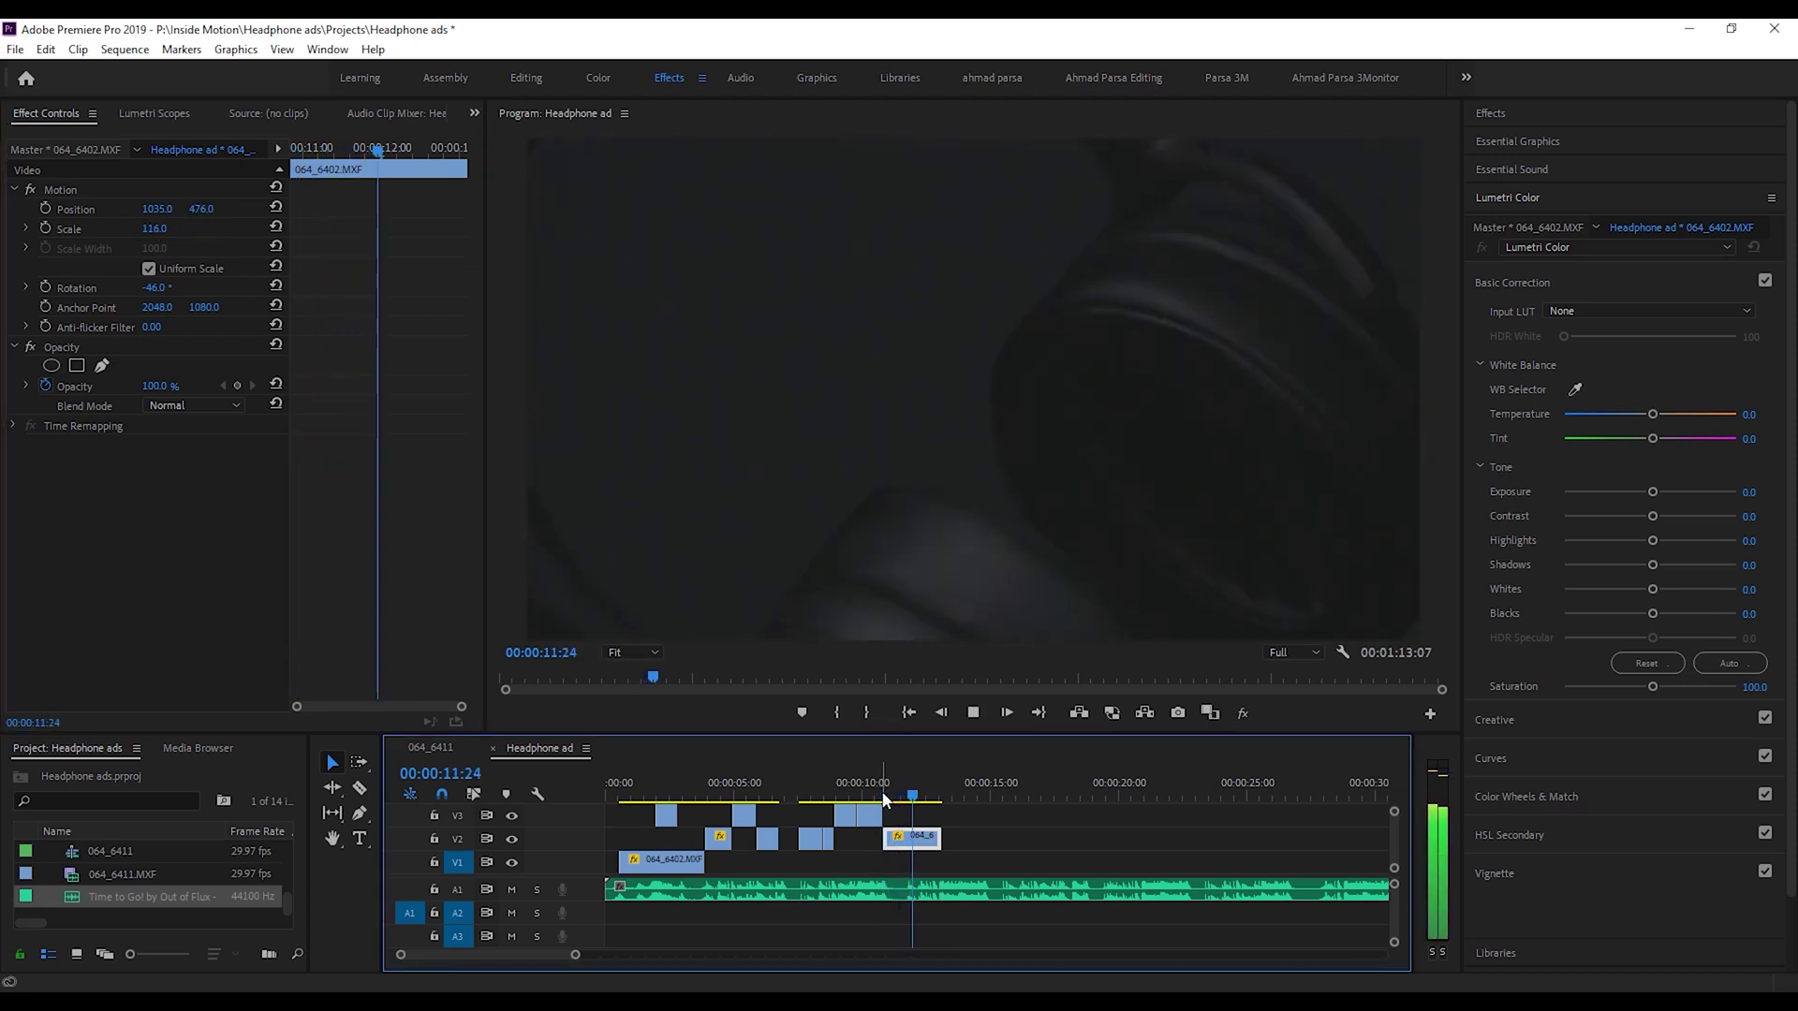
{"action": "key", "text": "space"}
Set the position of the rotated 064_6402.MXF clip to 887, 340 and play it back.
{"action": "left_click_drag", "start_coordinate": [170, 209], "coordinate": [103, 209]}
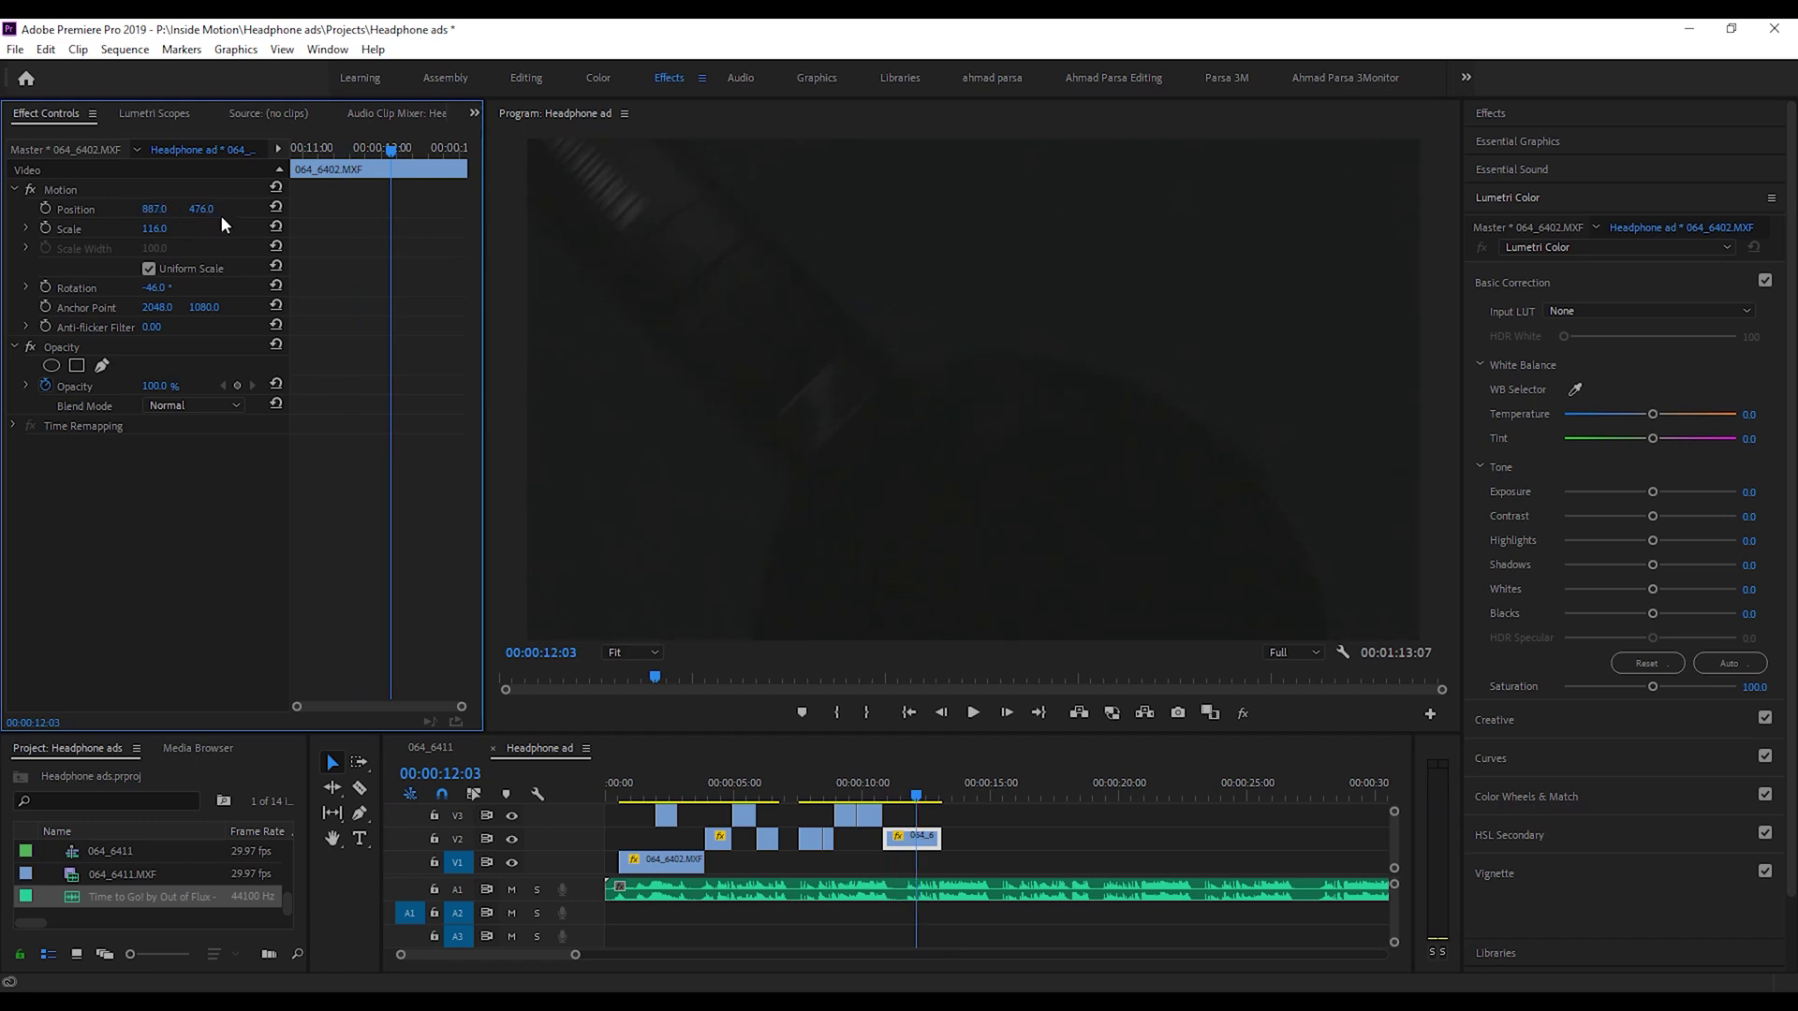
{"action": "key", "text": "space"}
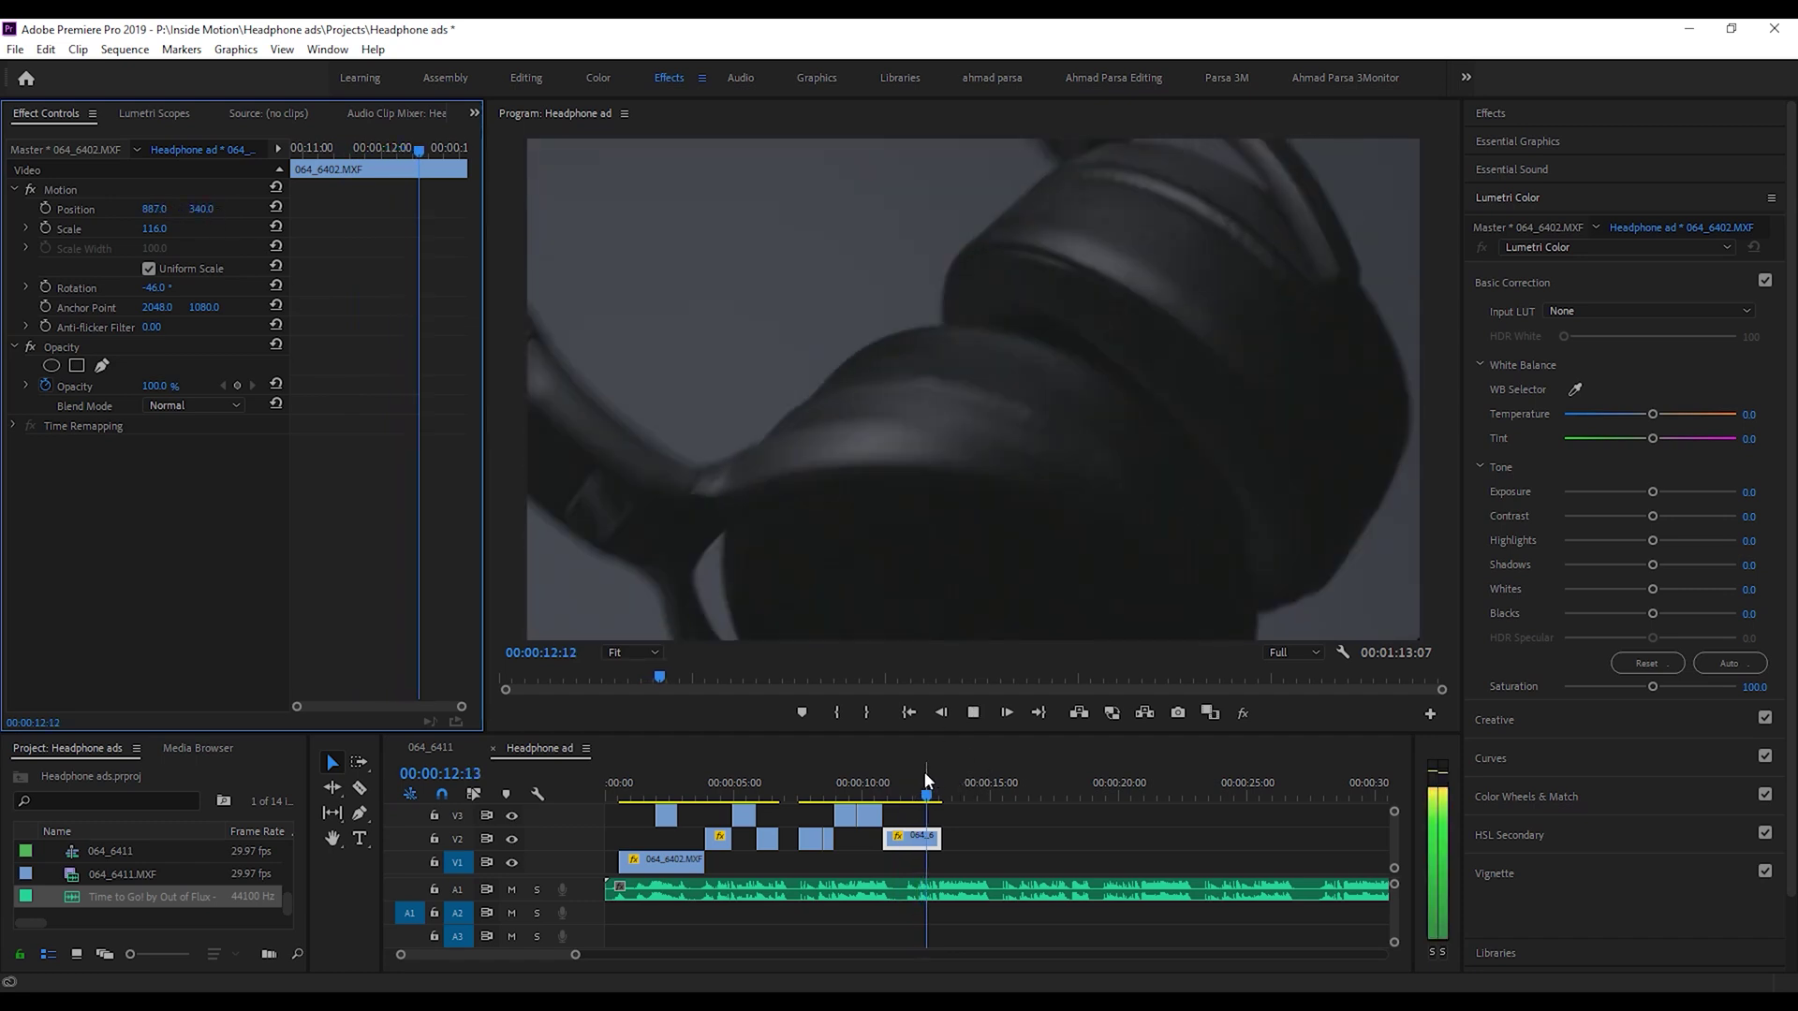
{"action": "key", "text": "space"}
{"action": "left_click", "coordinate": [875, 779]}
{"action": "key", "text": "space"}
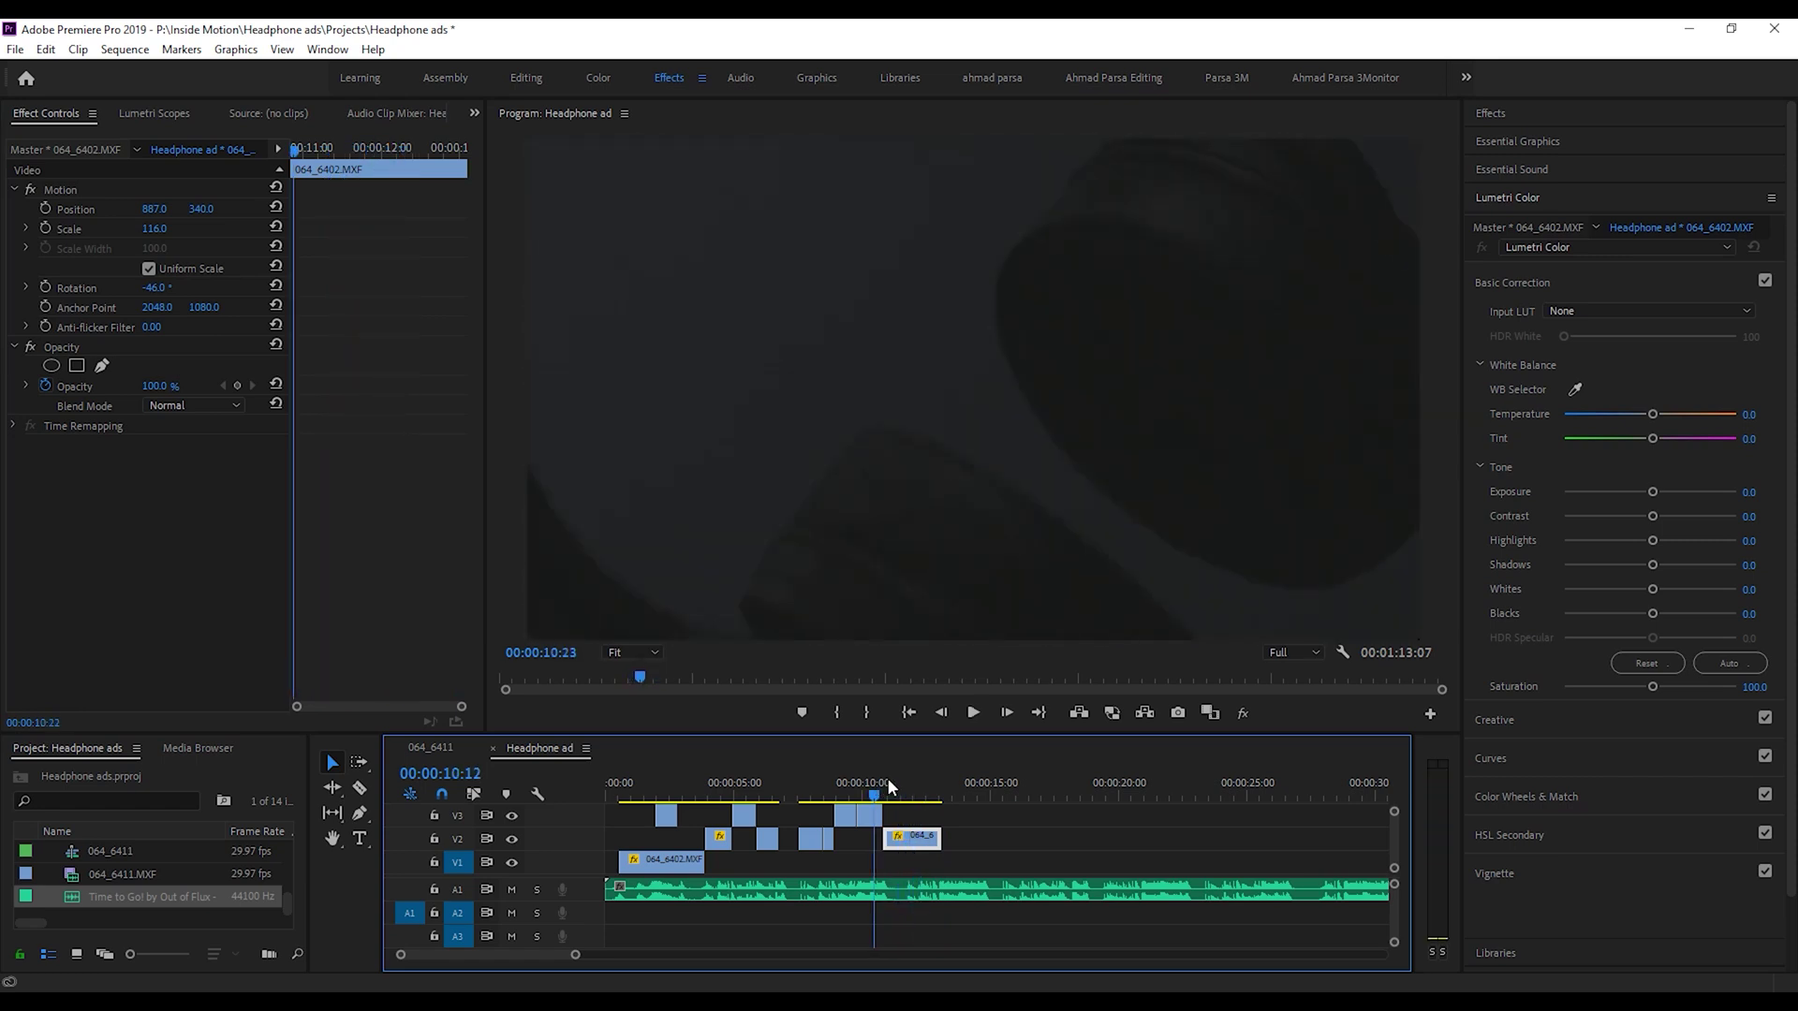
Set the speed of the rotated 064_6402.MXF clip to 250% and its horizontal position to 906.
{"action": "left_click", "coordinate": [888, 778]}
{"action": "key", "text": "ctrl+r"}
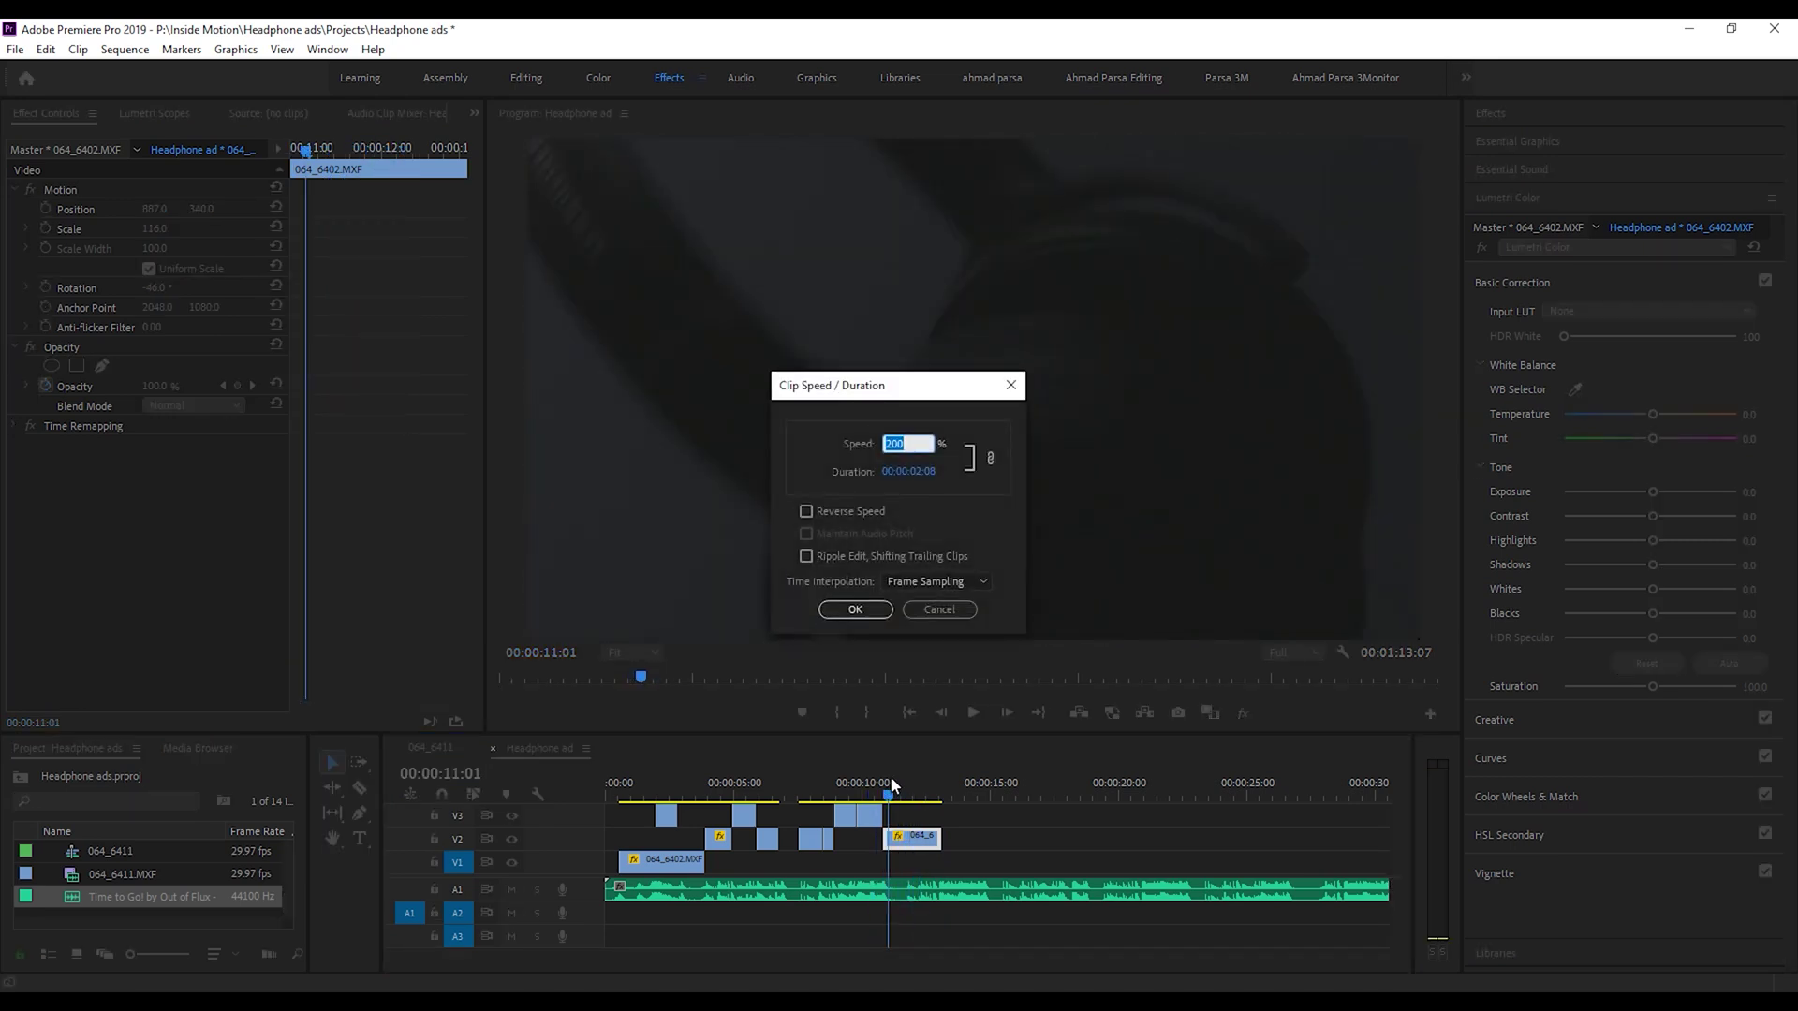
{"action": "type", "text": "250"}
{"action": "key", "text": "Return"}
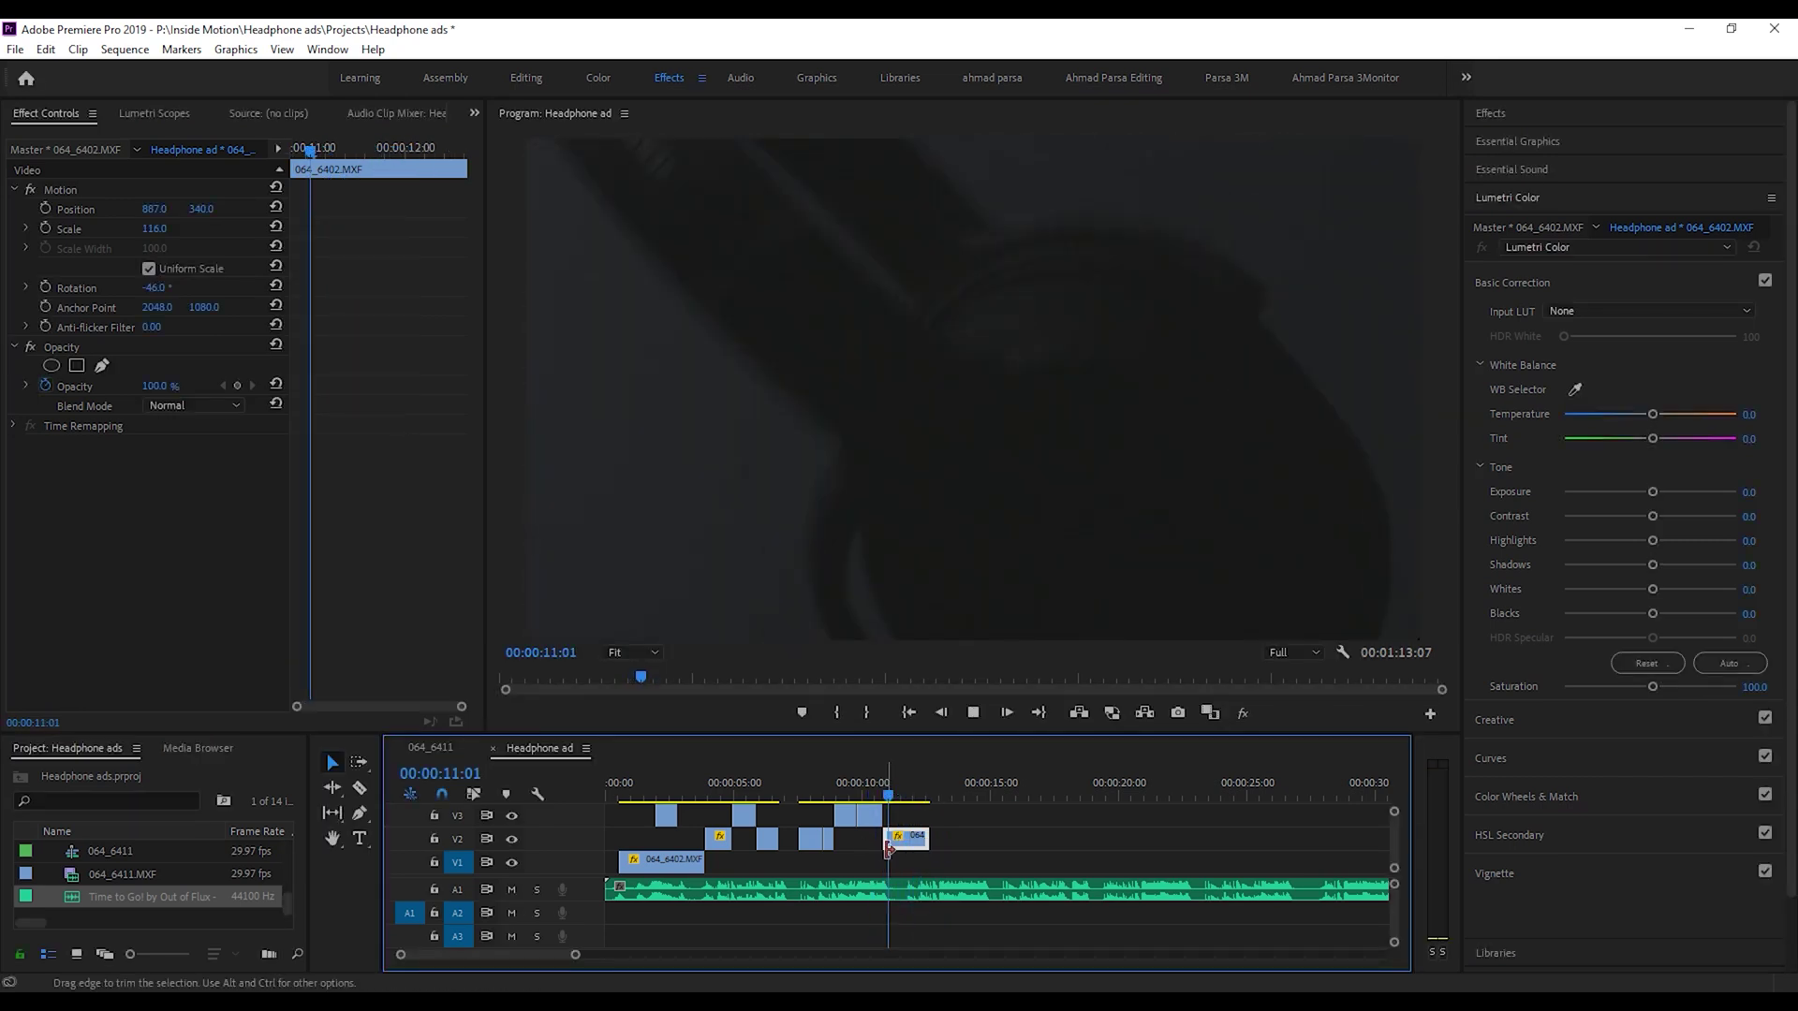
{"action": "key", "text": "space"}
{"action": "left_click", "coordinate": [890, 792]}
{"action": "key", "text": "space"}
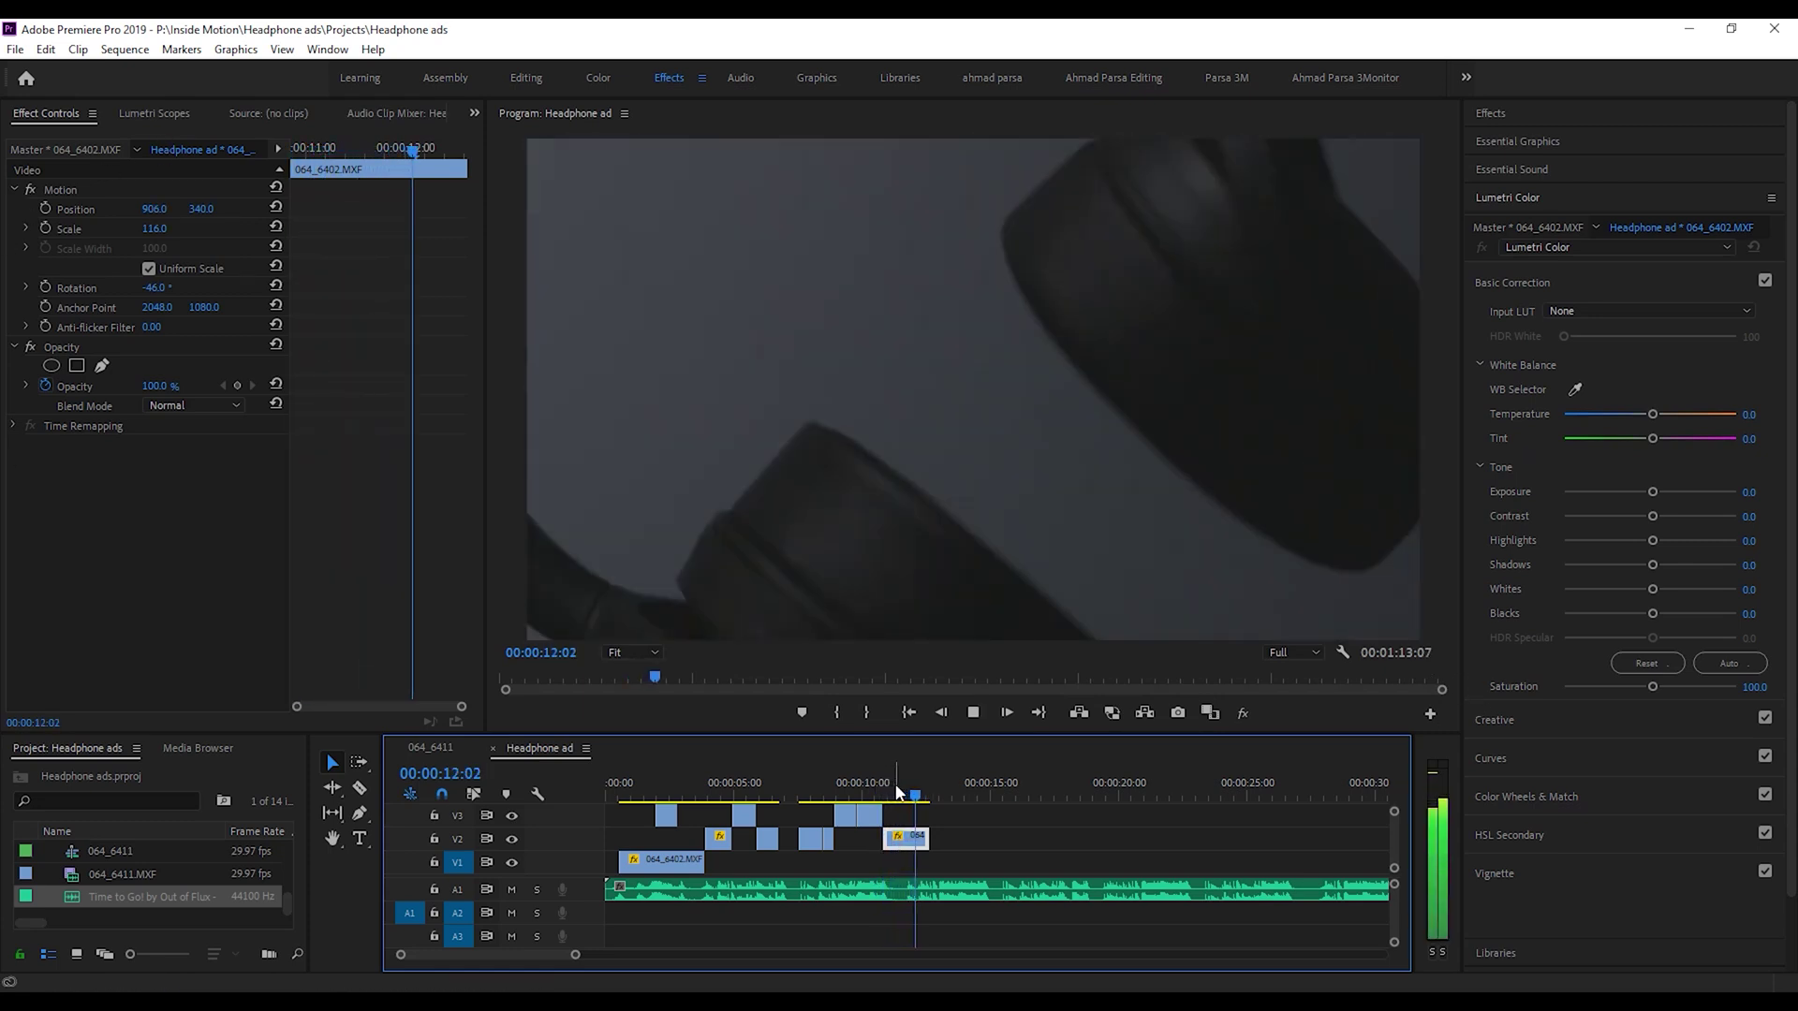
{"action": "key", "text": "space"}
{"action": "key", "text": "Left"}
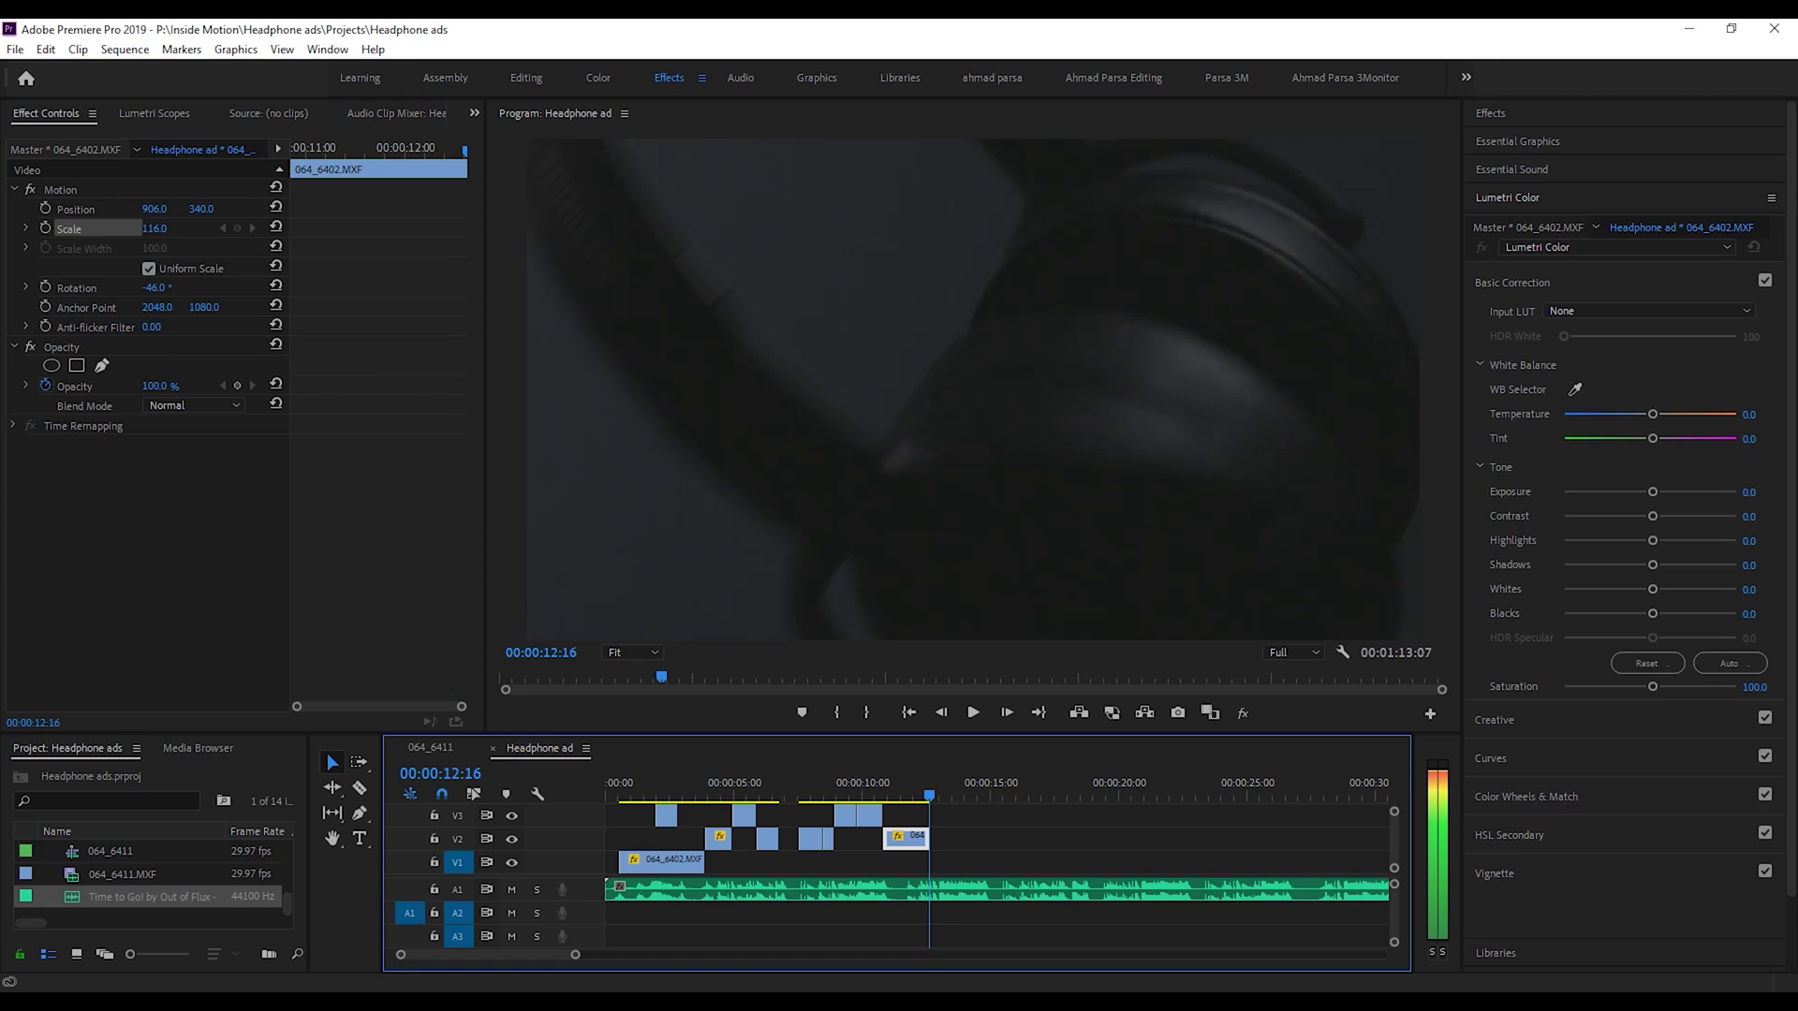
Keyframe the clip's position and scale at both ends, with 906, 540 and 78 at the start, and add a starting rotation keyframe.
{"action": "left_click_drag", "start_coordinate": [900, 789], "coordinate": [886, 792]}
{"action": "key", "text": "Left"}
{"action": "key", "text": "Left"}
{"action": "key", "text": "Left"}
{"action": "key", "text": "Right"}
{"action": "left_click_drag", "start_coordinate": [158, 229], "coordinate": [379, 210]}
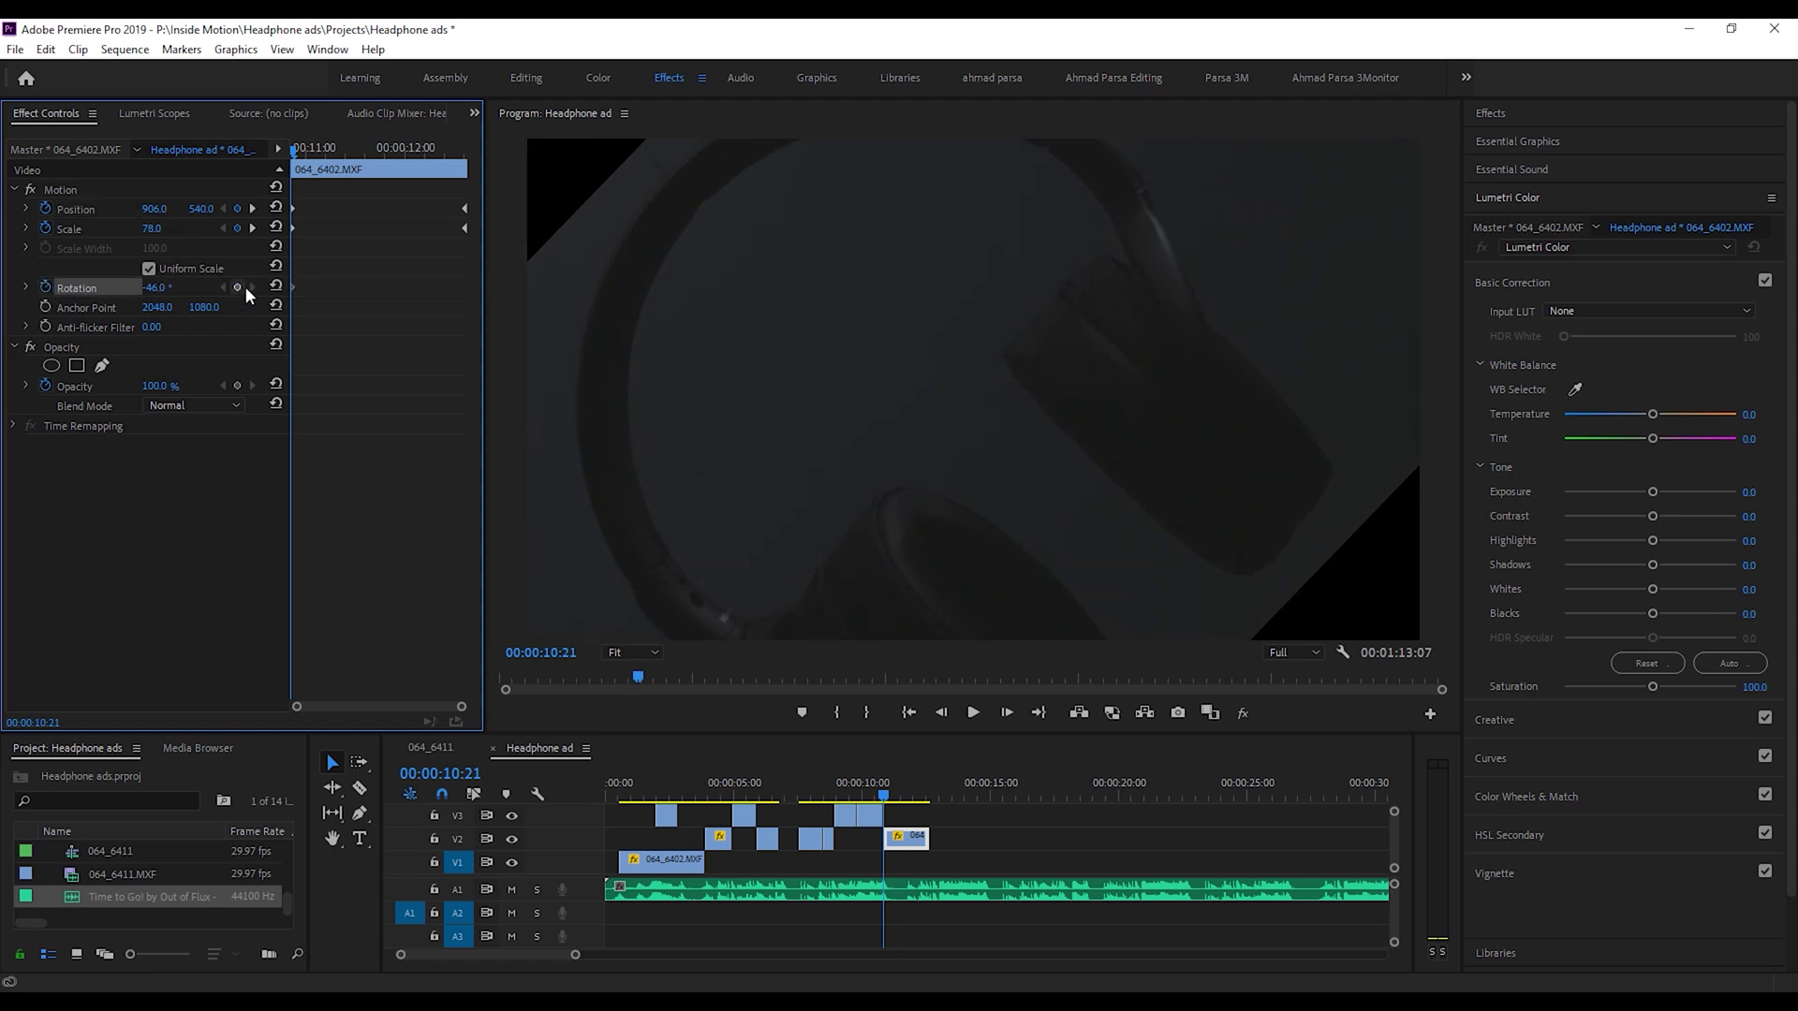
Add a rotation keyframe of -46° on the last frame of the 064_6402.MXF clip.
{"action": "left_click_drag", "start_coordinate": [330, 151], "coordinate": [472, 171]}
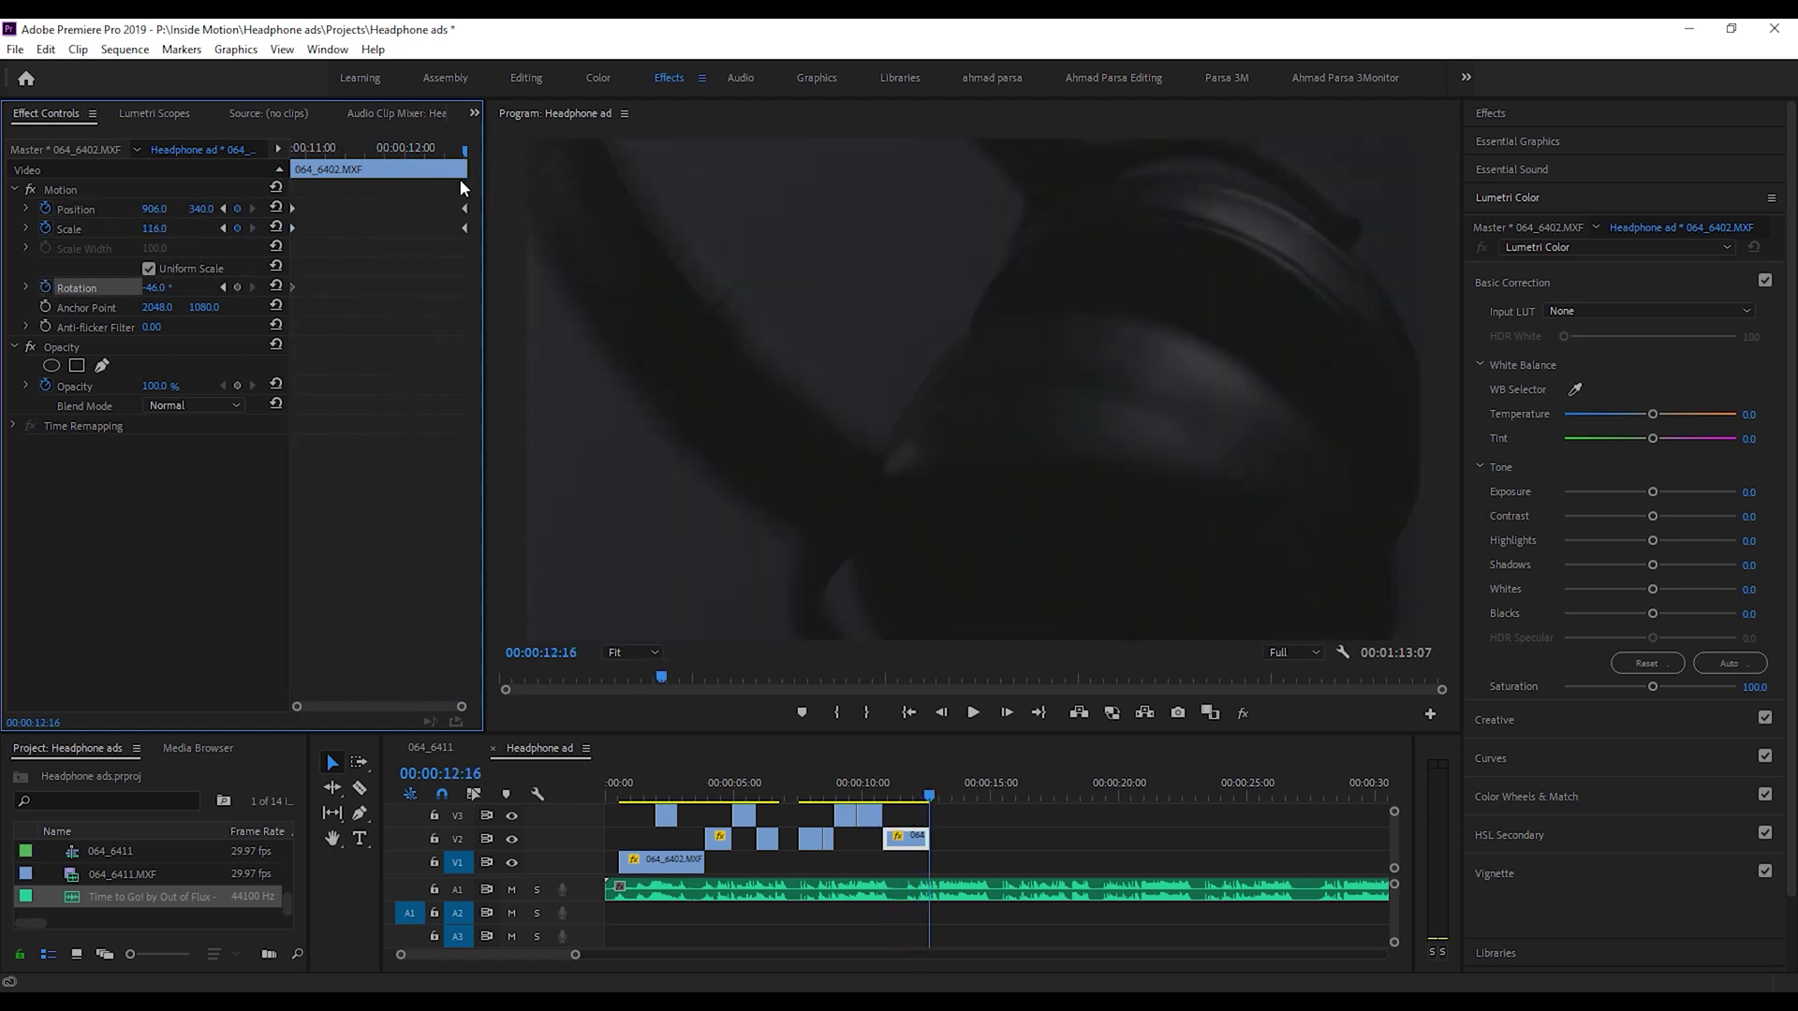
{"action": "key", "text": "Left"}
{"action": "key", "text": "Right"}
{"action": "key", "text": "Left"}
{"action": "key", "text": "Right"}
{"action": "key", "text": "Right"}
{"action": "key", "text": "Left"}
{"action": "left_click", "coordinate": [239, 288]}
Set the clip's starting keyframes to rotation -12° and position 1007, 505, and play the animation.
{"action": "key", "text": "Up"}
{"action": "left_click_drag", "start_coordinate": [159, 287], "coordinate": [191, 287]}
{"action": "mouse_move", "coordinate": [190, 211]}
{"action": "left_mouse_down"}
{"action": "mouse_move", "coordinate": [281, 212]}
{"action": "mouse_move", "coordinate": [157, 212]}
{"action": "mouse_move", "coordinate": [183, 209]}
{"action": "left_mouse_up"}
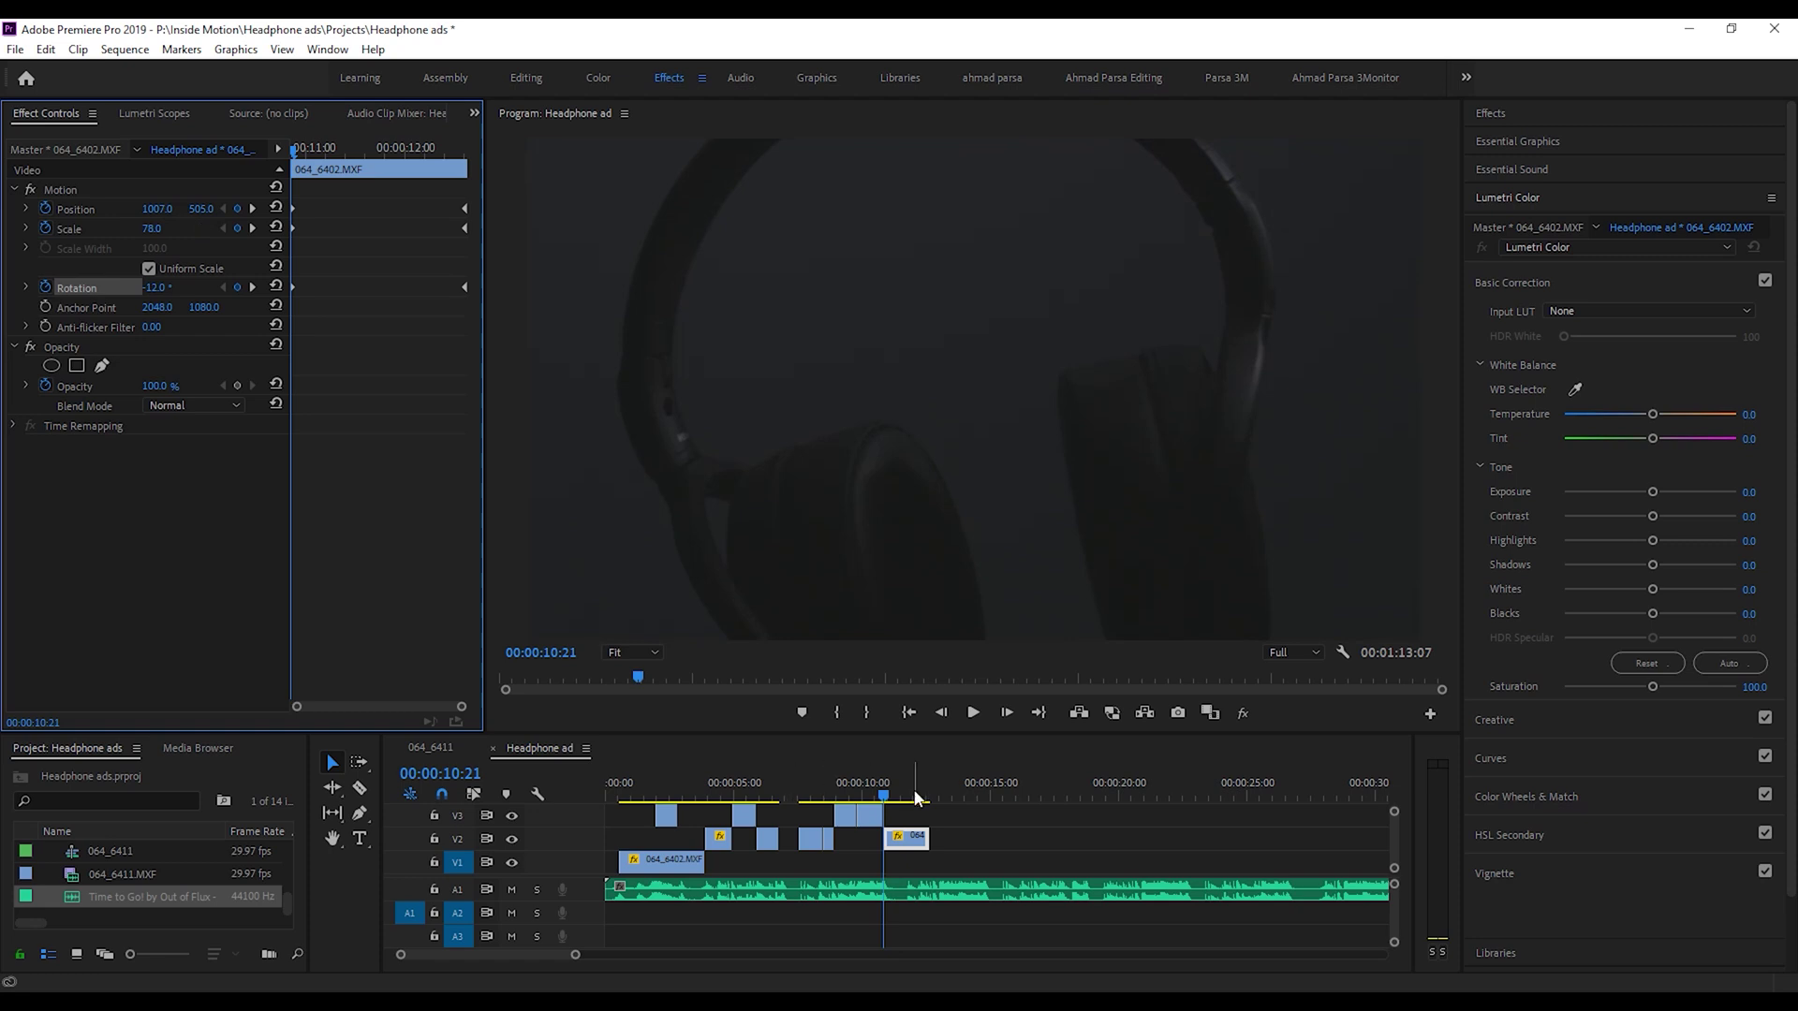
{"action": "key", "text": "space"}
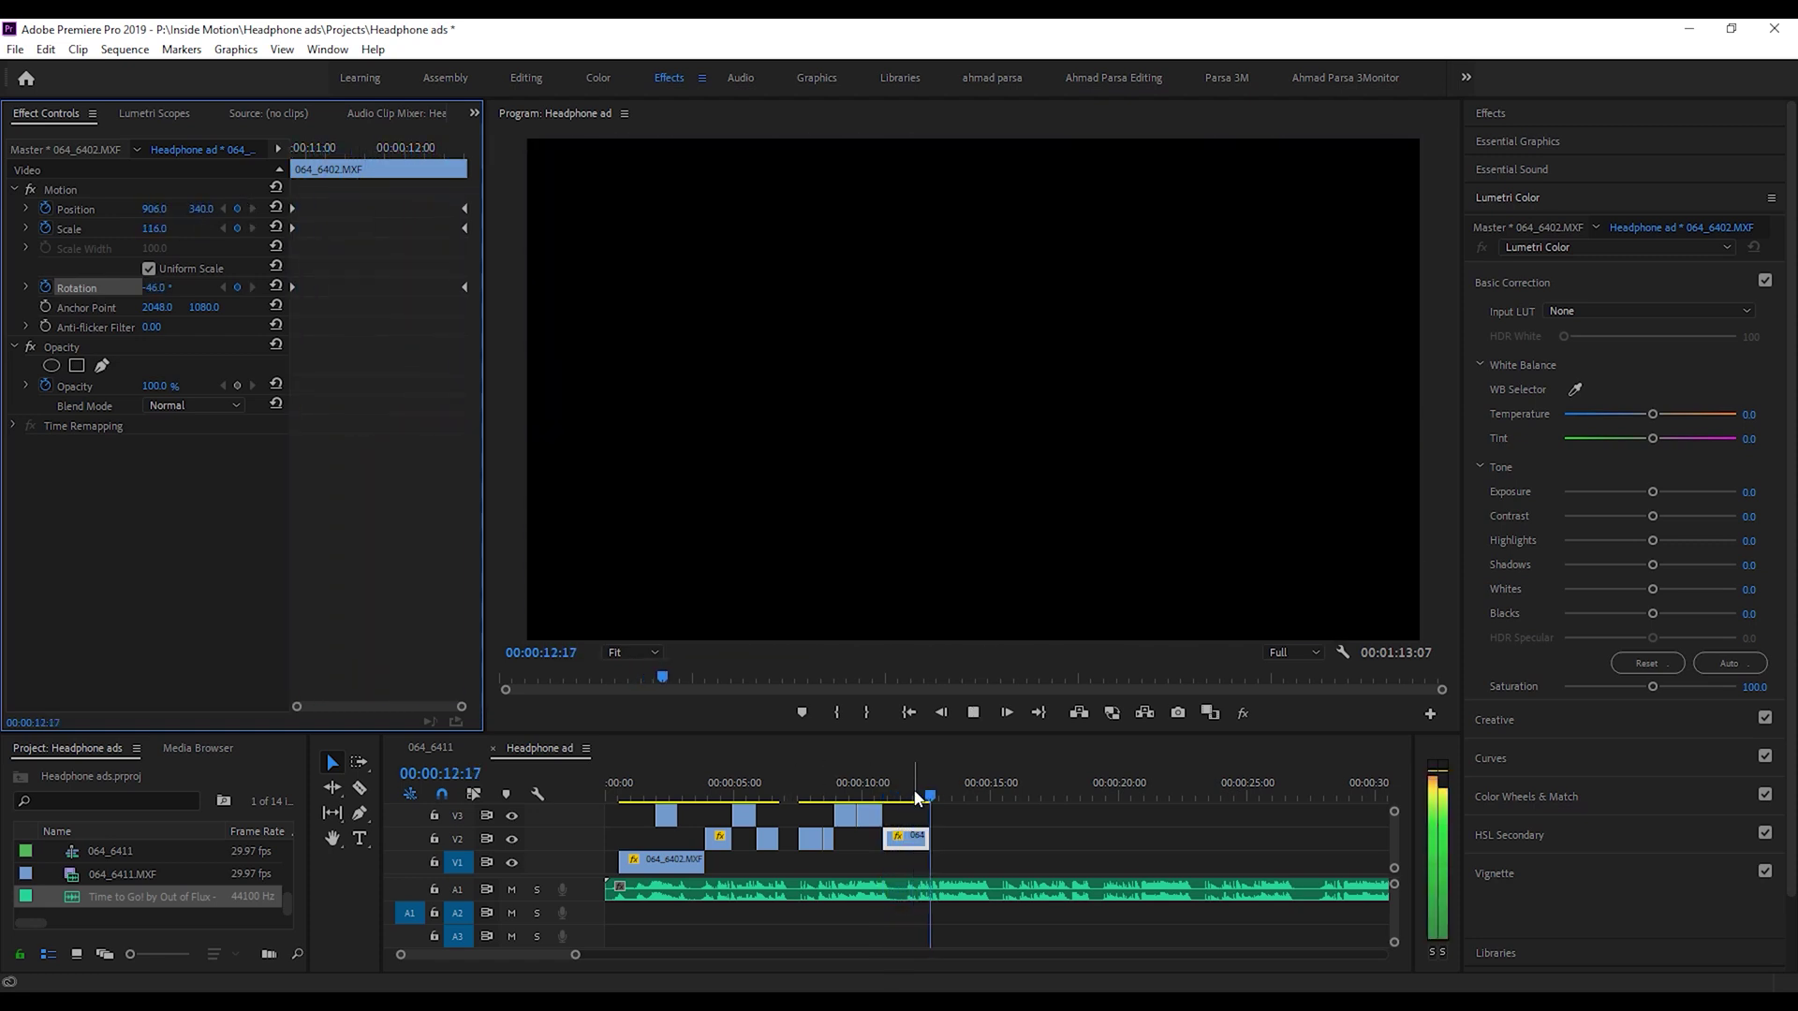
Set the starting keyframes to vertical position 530, scale 55 and rotation 0°, and the ending ones to scale 125 and rotation -40°.
{"action": "left_click", "coordinate": [883, 796]}
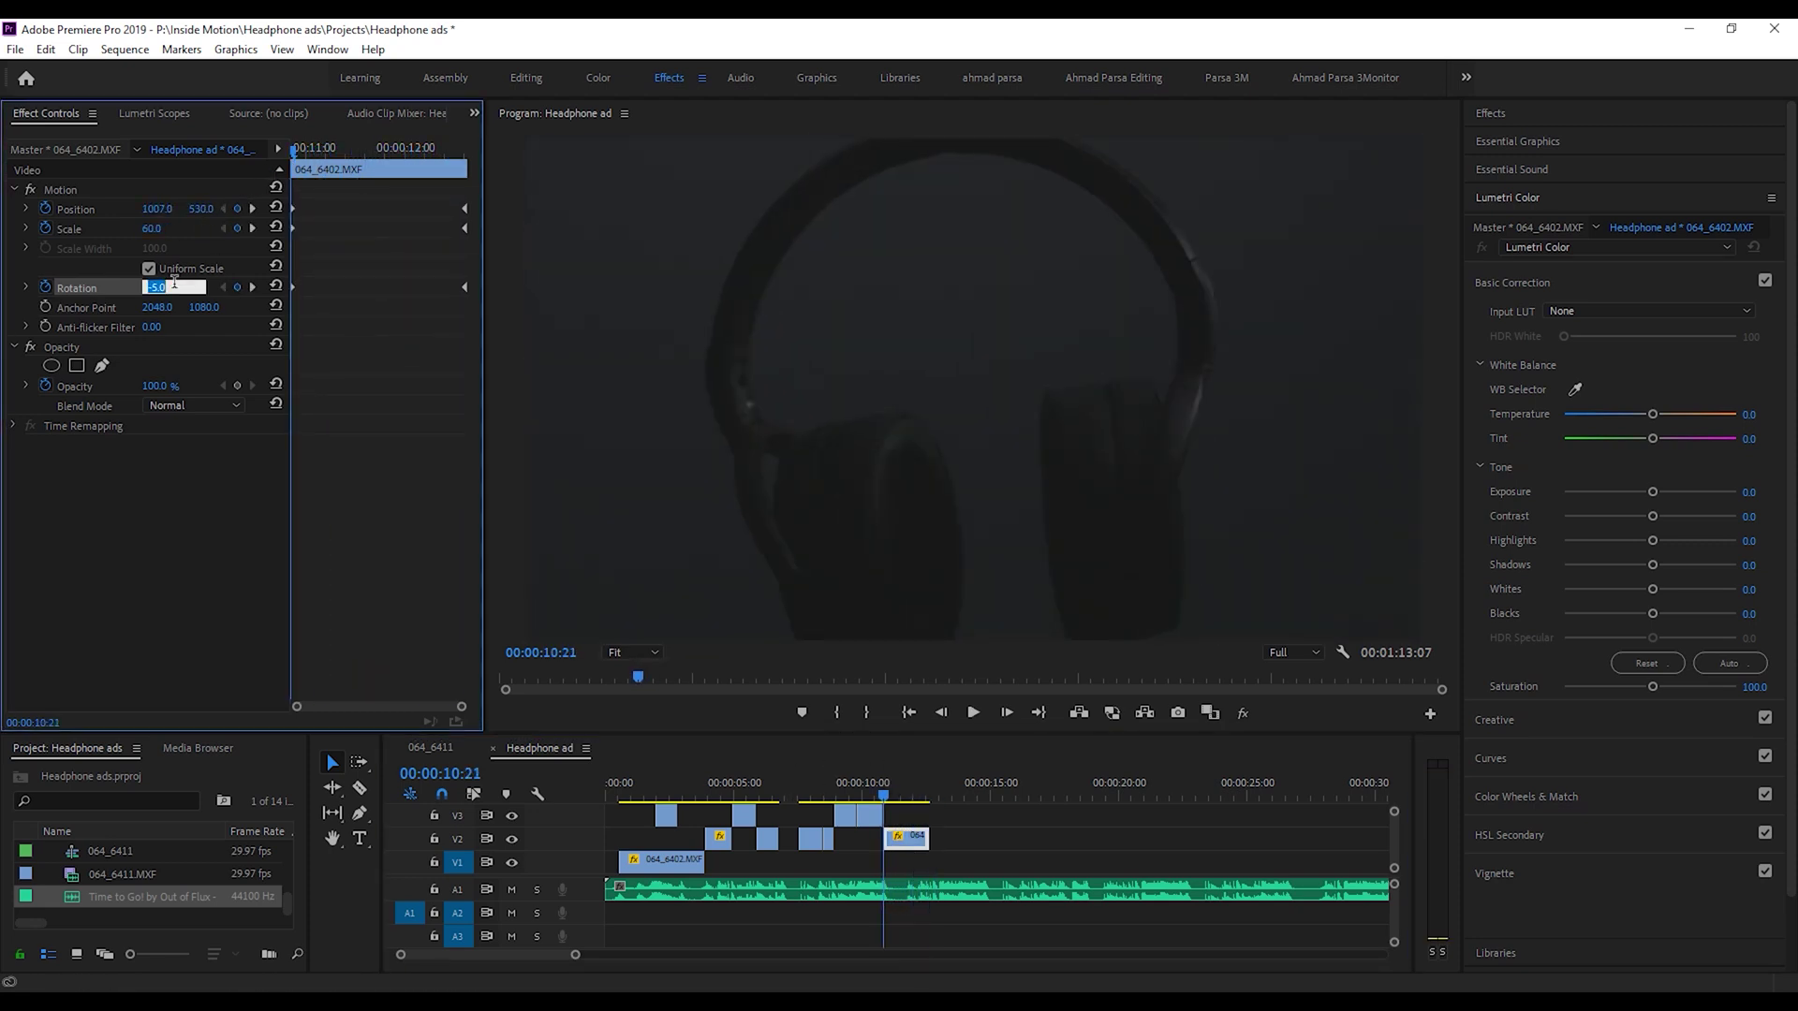
{"action": "left_click_drag", "start_coordinate": [153, 287], "coordinate": [163, 288]}
{"action": "left_click", "coordinate": [161, 287]}
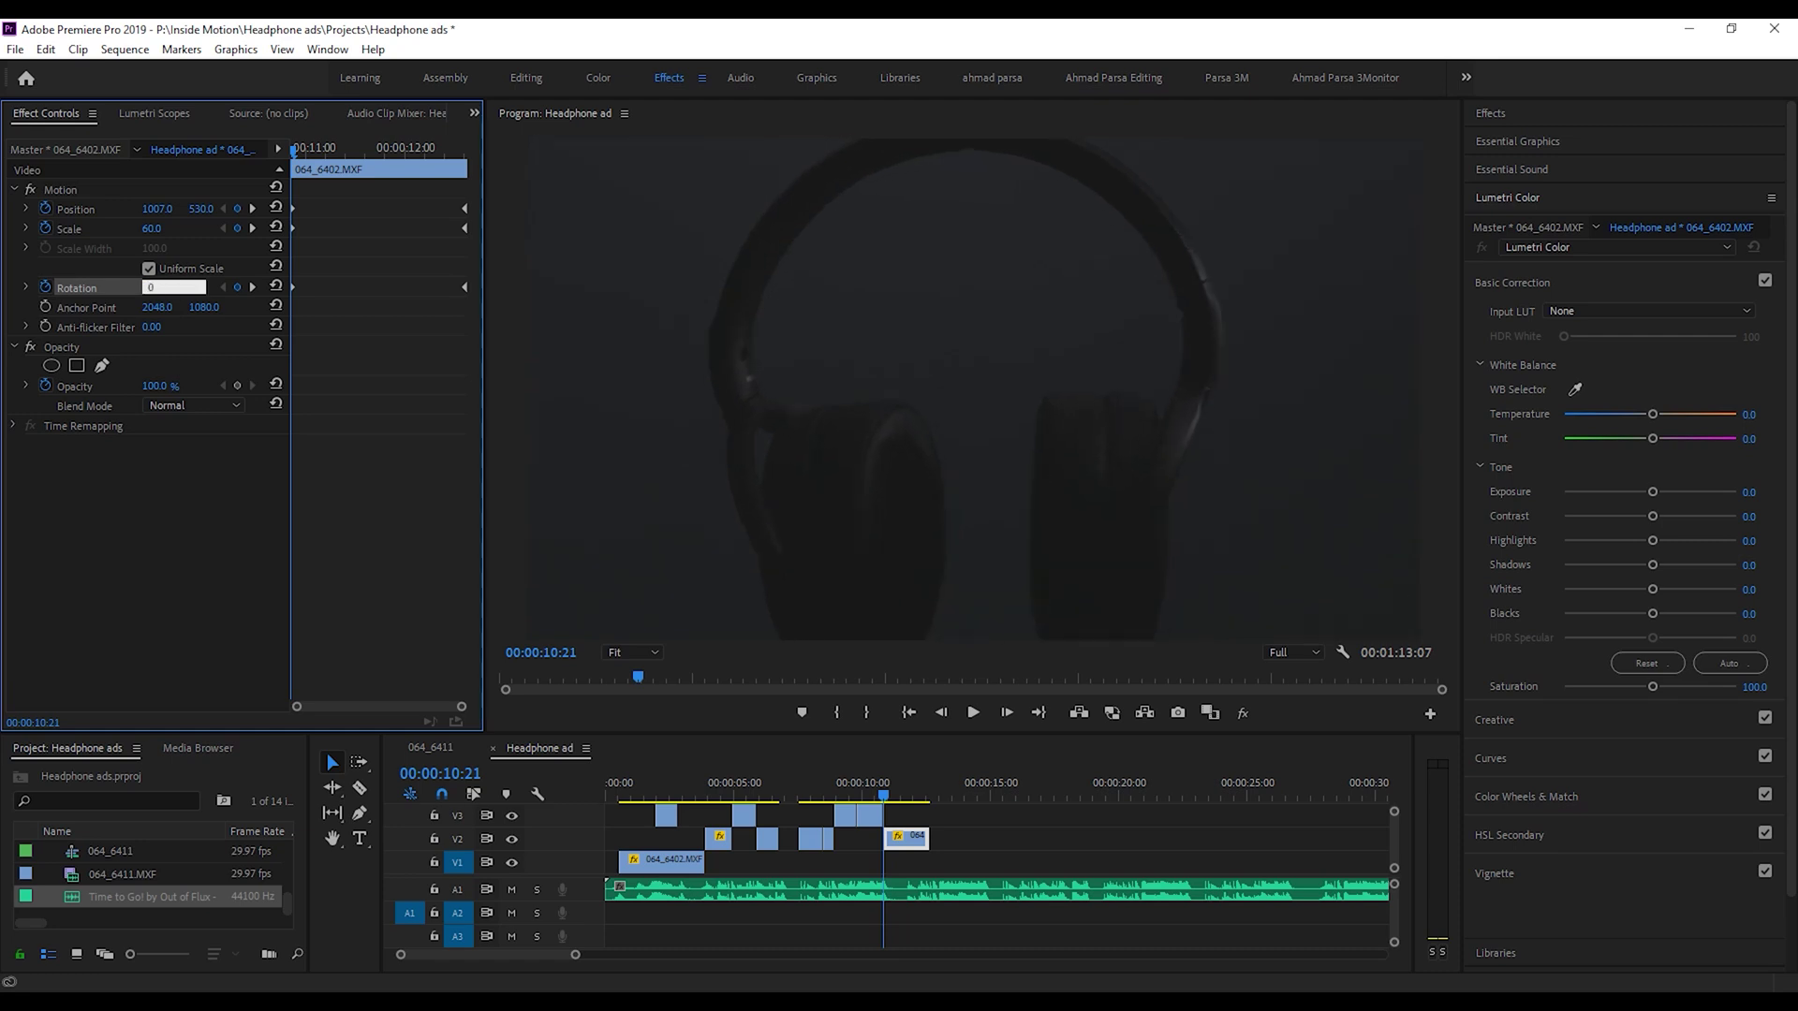
{"action": "type", "text": "55"}
{"action": "key", "text": "Return"}
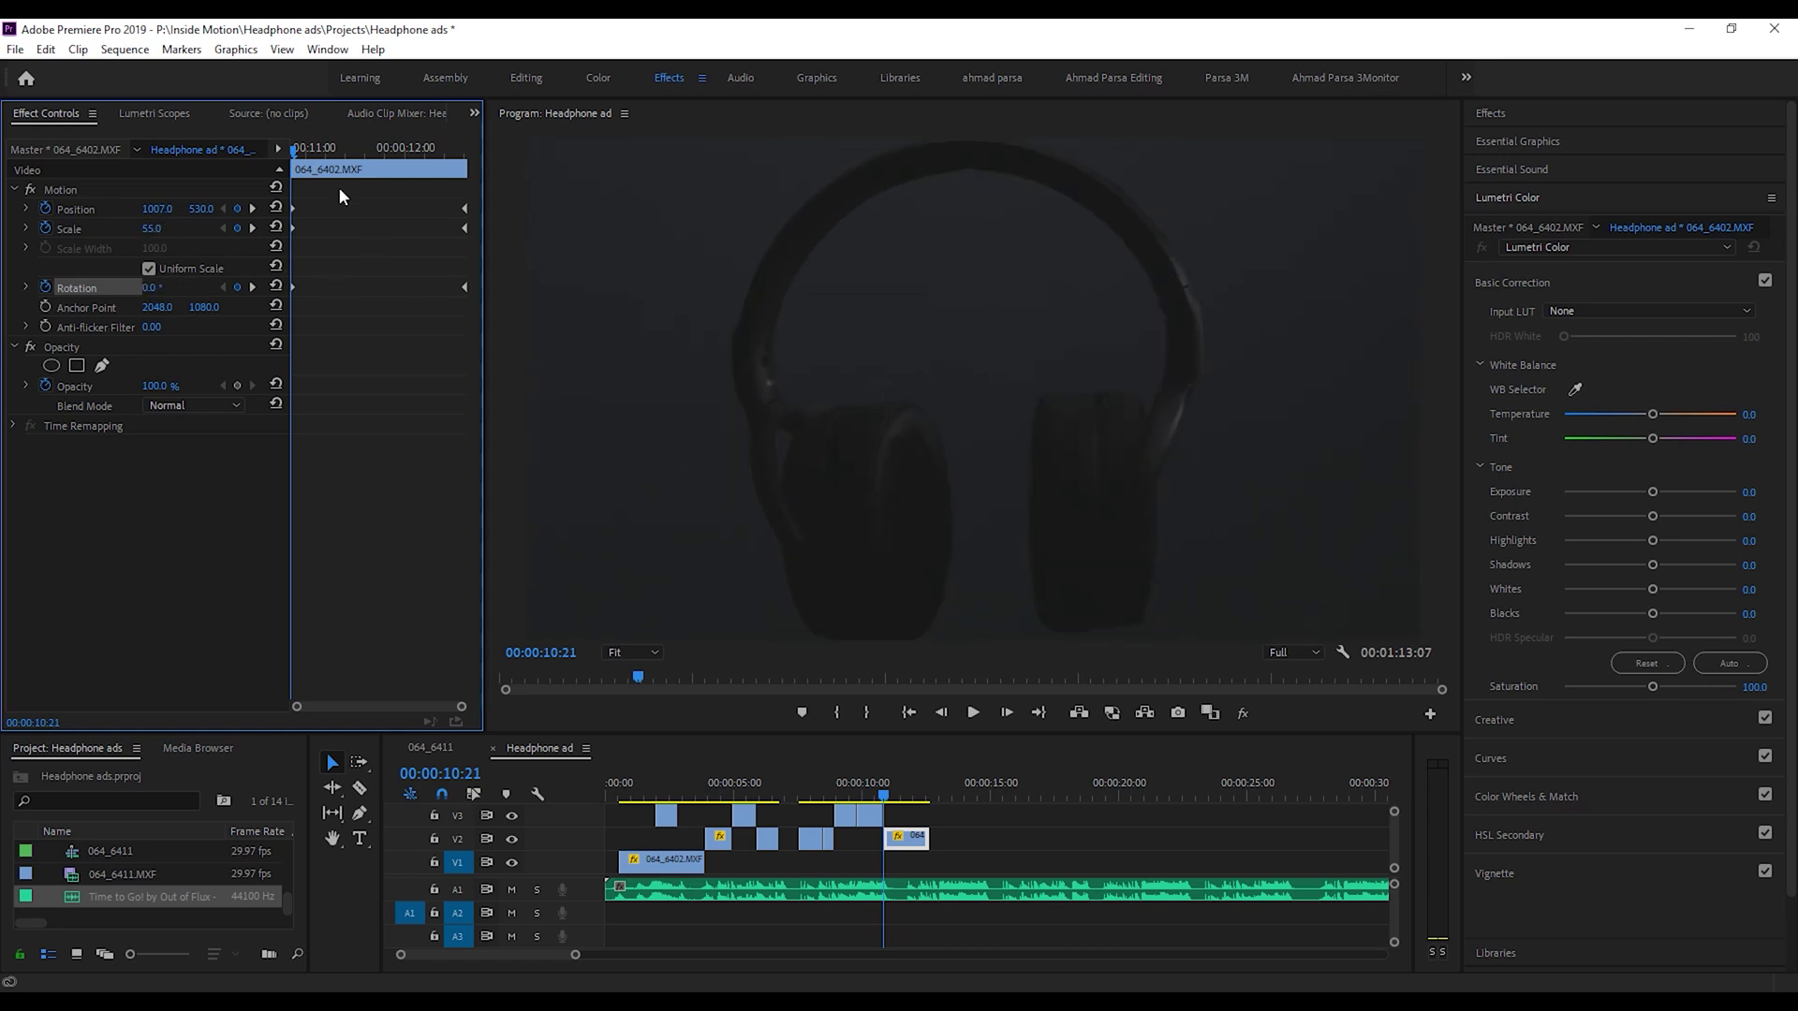
{"action": "key", "text": "space"}
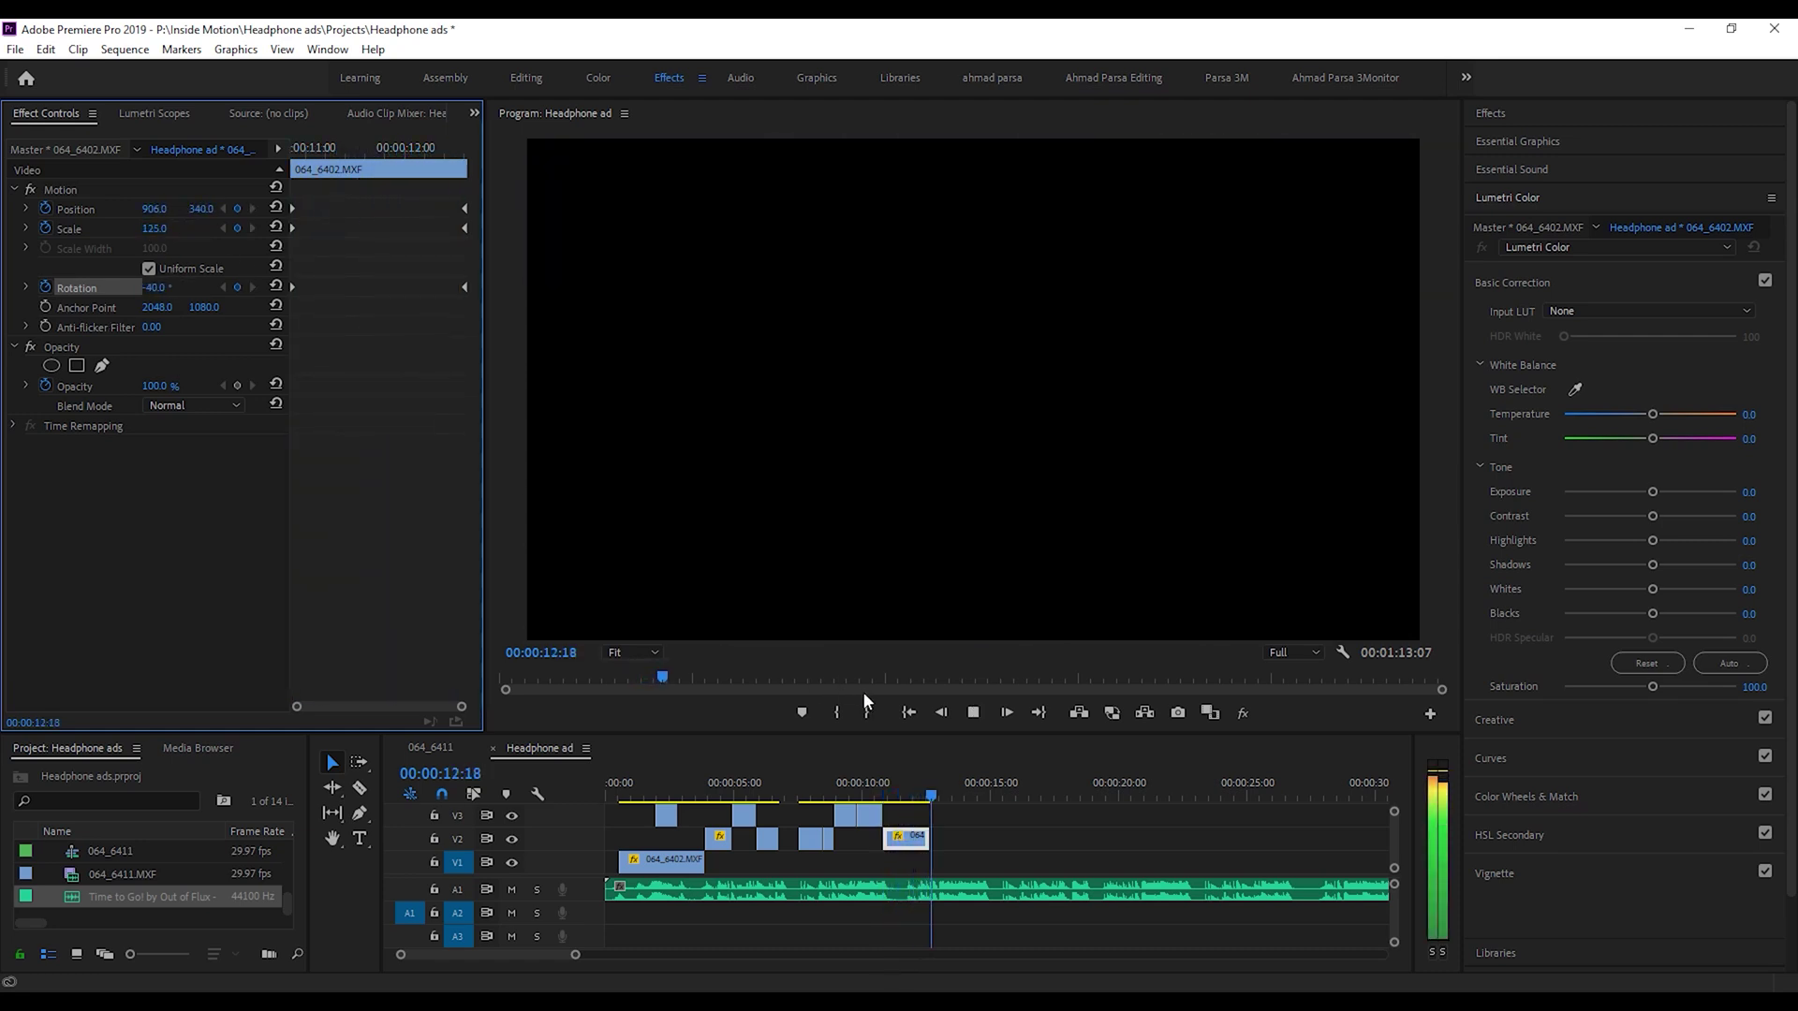
Switch to After Effects, preview the linked composition, and reveal all properties of Mask 1 on the upper Pre-comp 1 layer.
{"action": "left_click", "coordinate": [863, 782]}
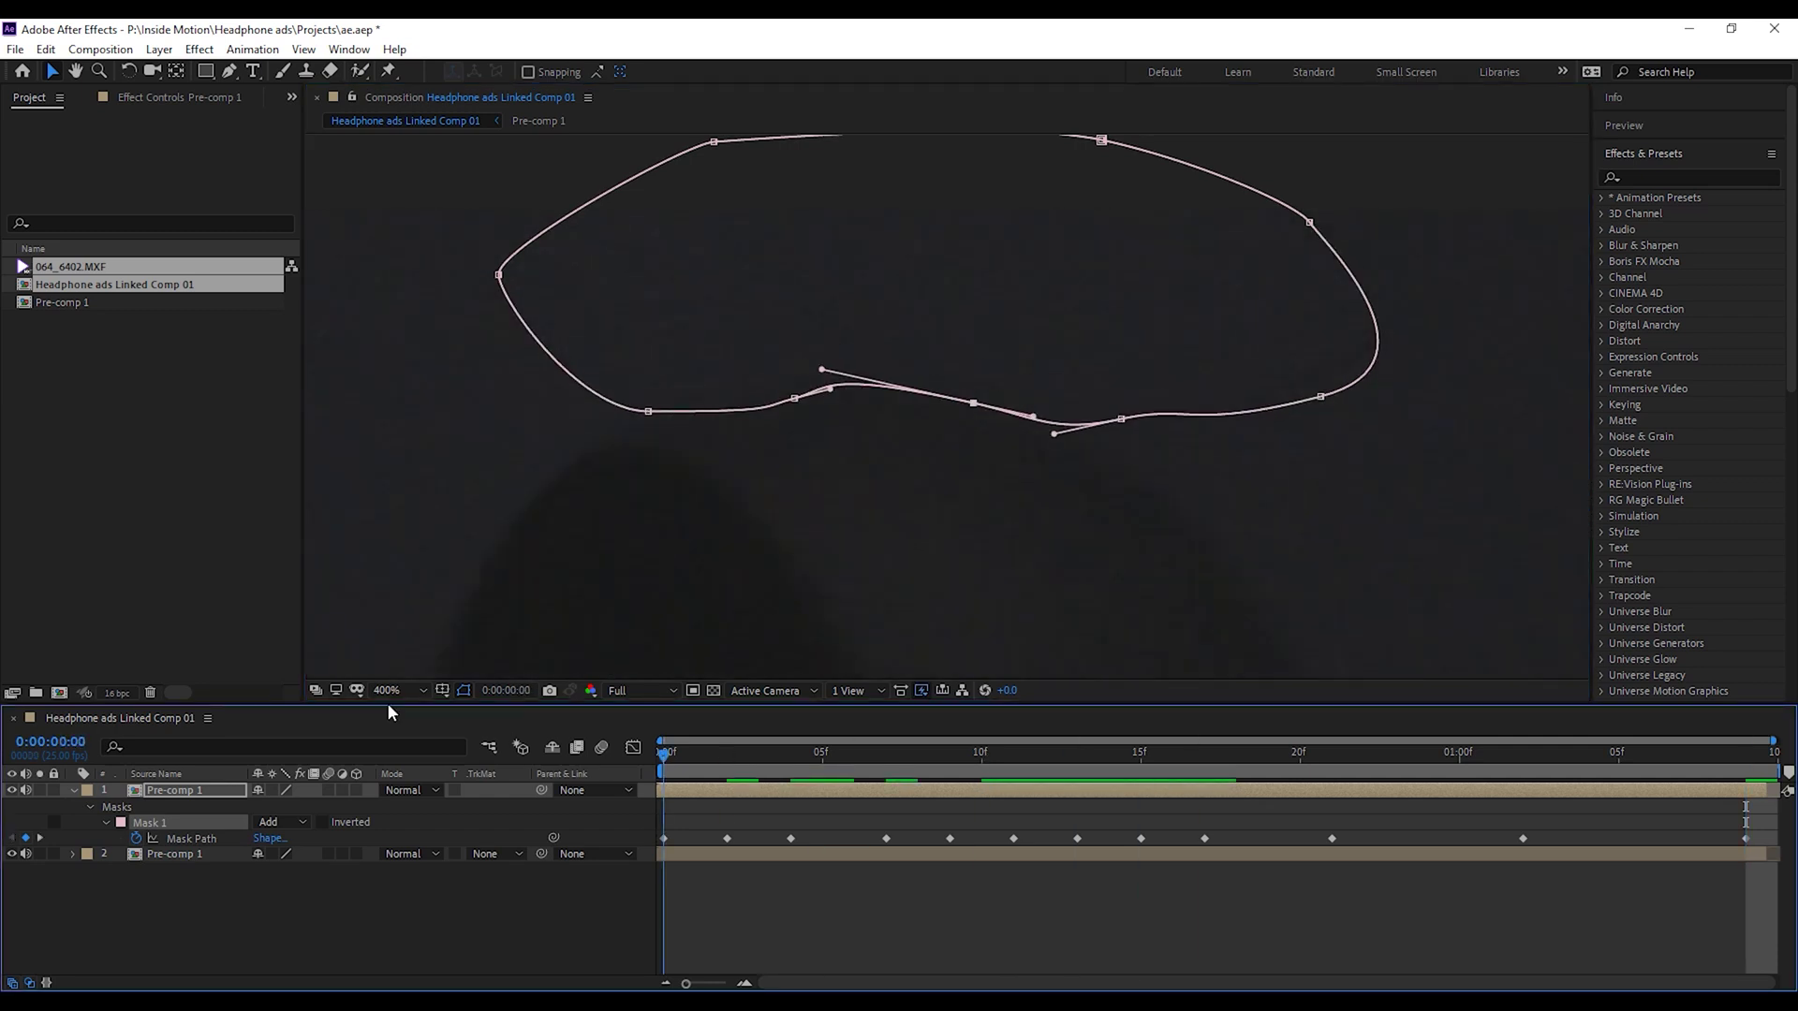
{"action": "left_click", "coordinate": [430, 929]}
{"action": "key", "text": "space"}
{"action": "left_click", "coordinate": [174, 820]}
{"action": "key", "text": "m"}
{"action": "key", "text": "m"}
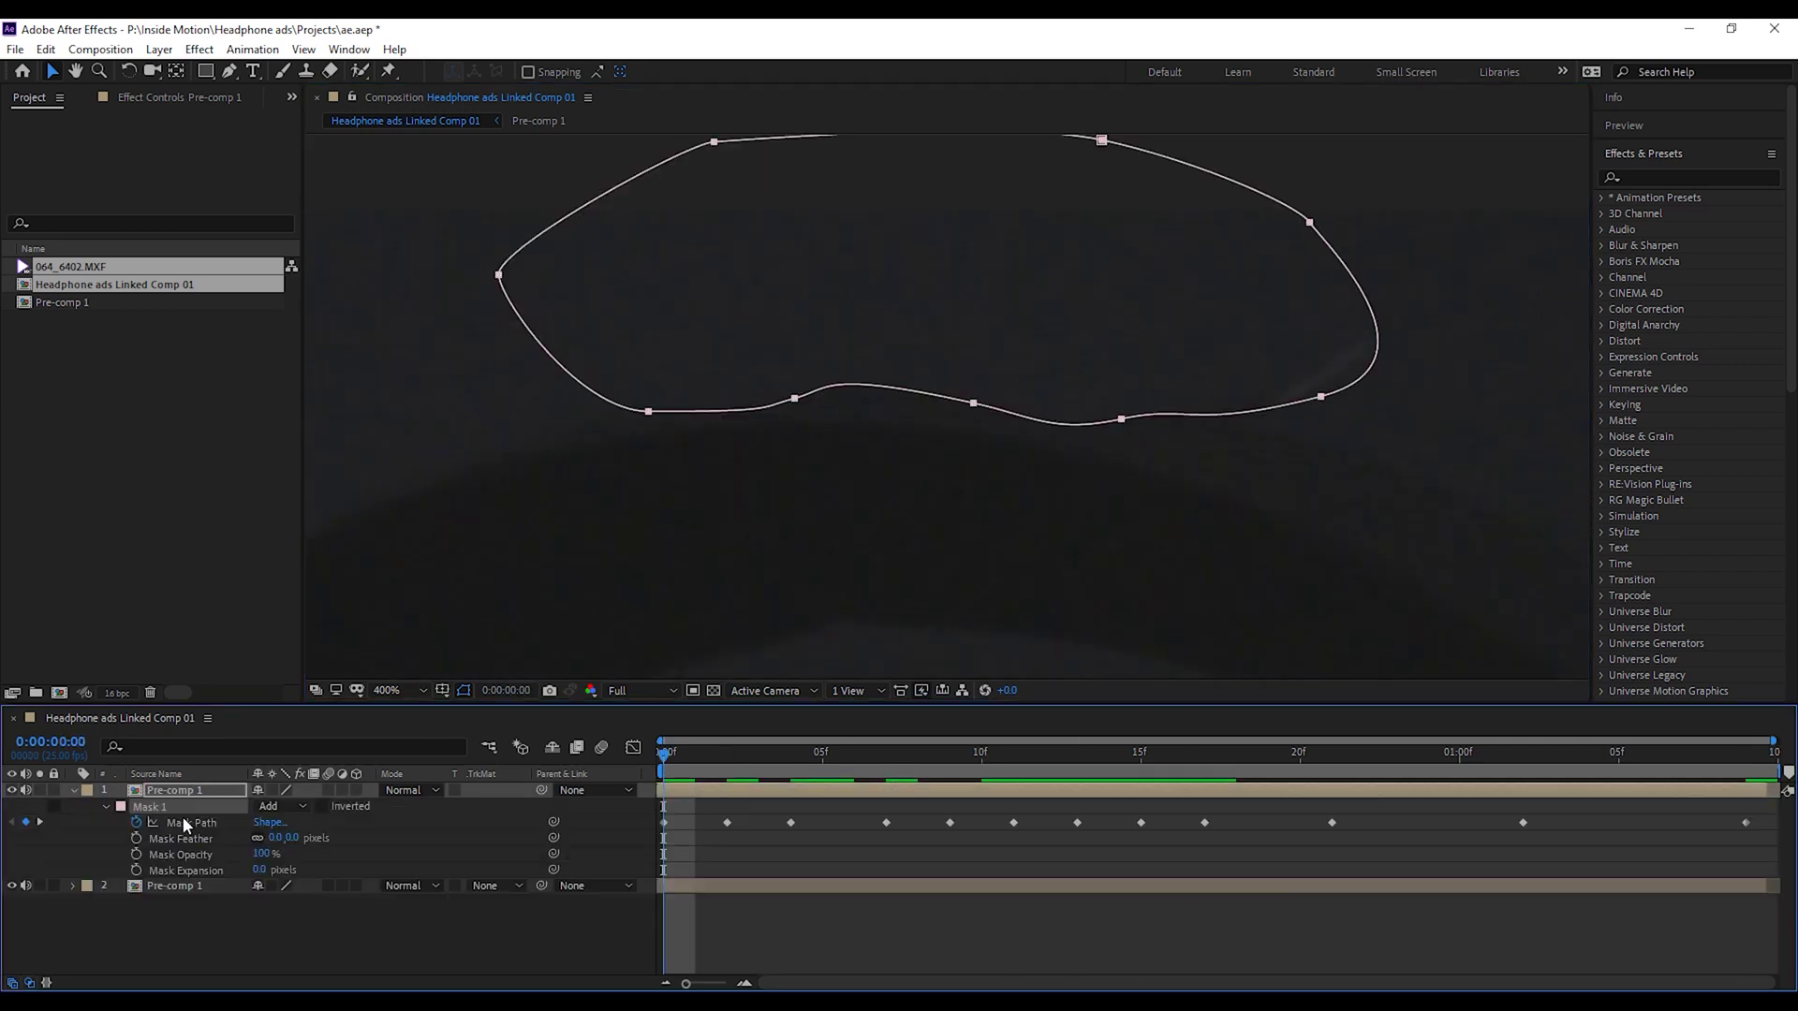
Set the feather of Mask 1 to 29 pixels and preview the composition.
{"action": "left_click_drag", "start_coordinate": [283, 837], "coordinate": [374, 844]}
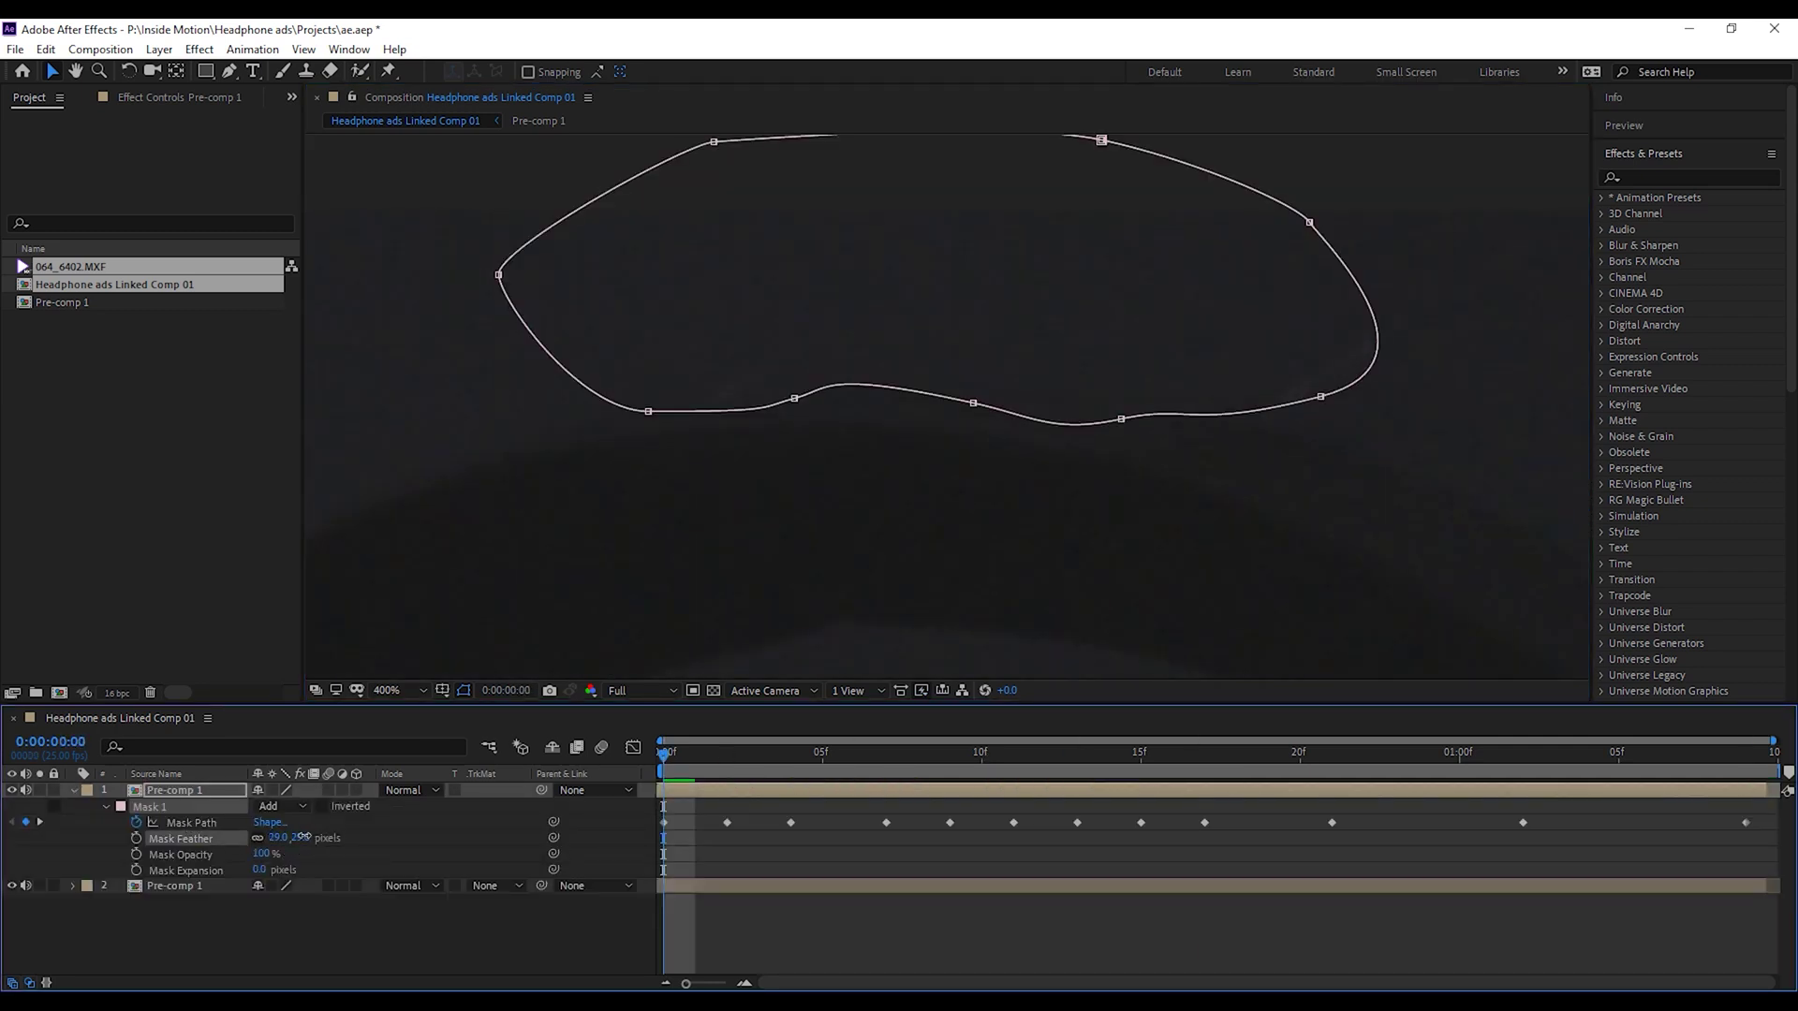
{"action": "left_click", "coordinate": [328, 923]}
{"action": "key", "text": "space"}
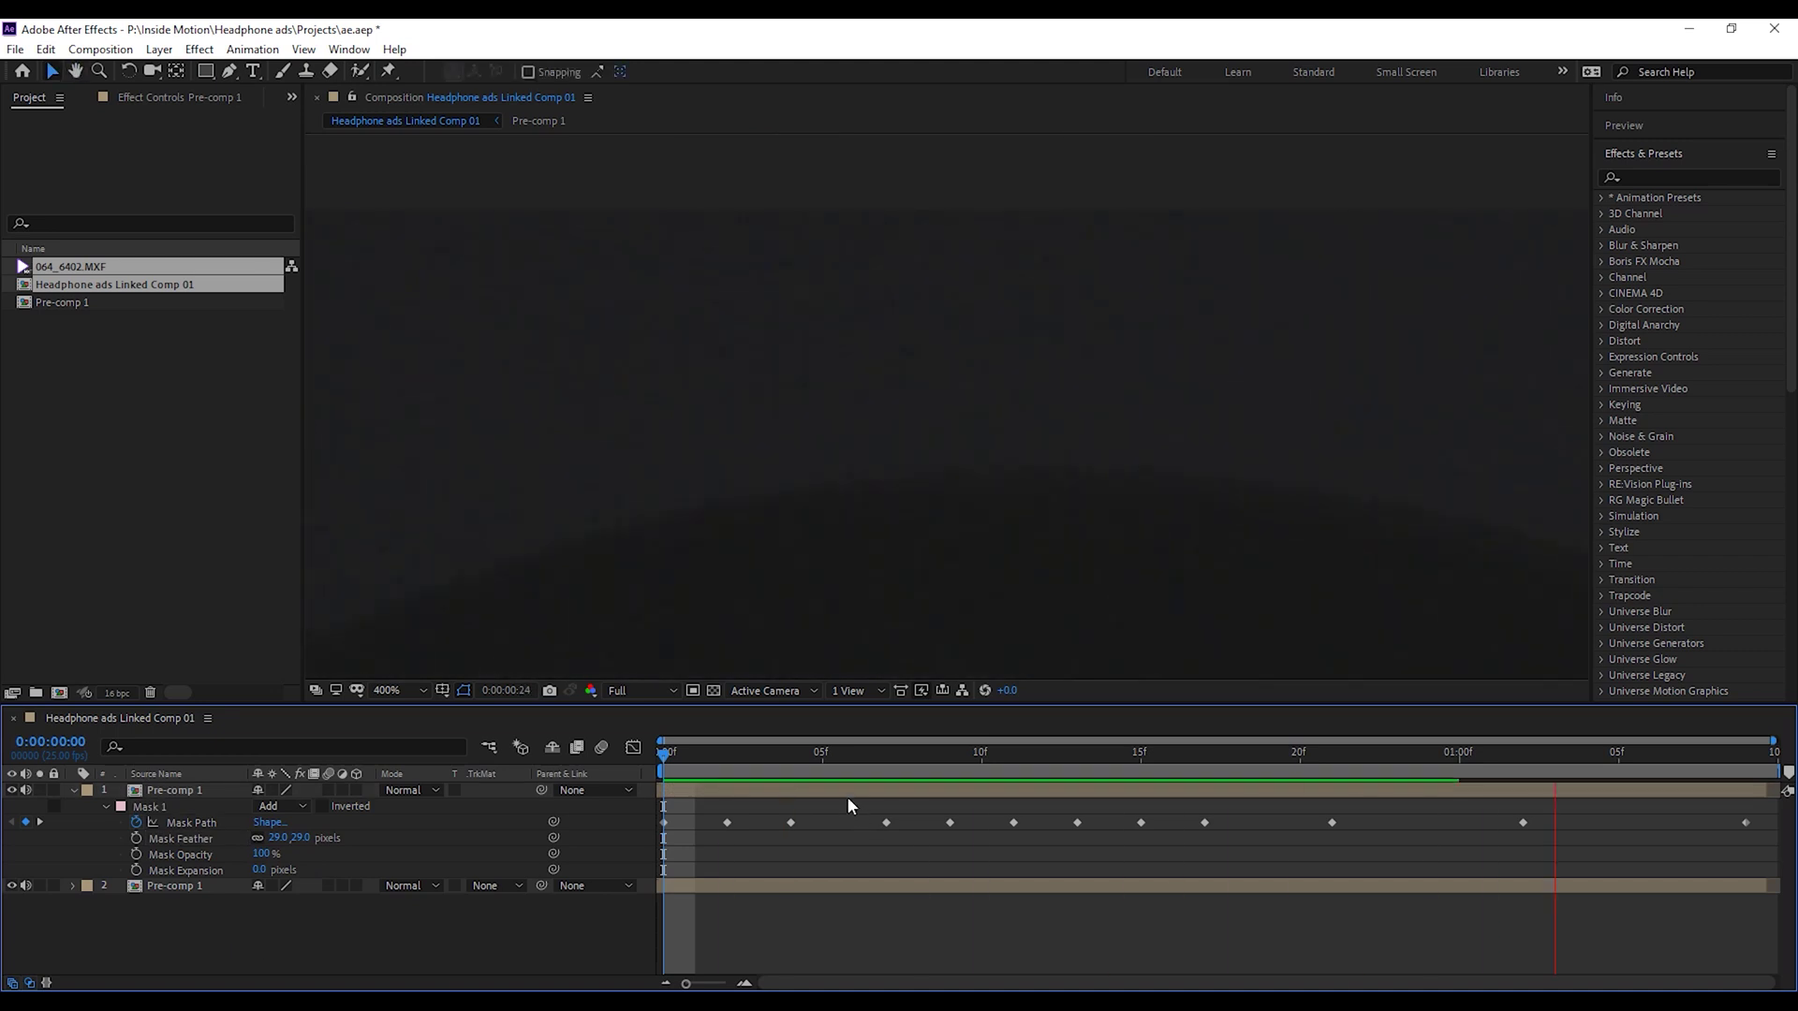
Set the feather of Mask 1 to 4 pixels while viewing frame 0:00:00:09, and preview the composition.
{"action": "left_click_drag", "start_coordinate": [852, 756], "coordinate": [948, 760]}
{"action": "left_click", "coordinate": [163, 808]}
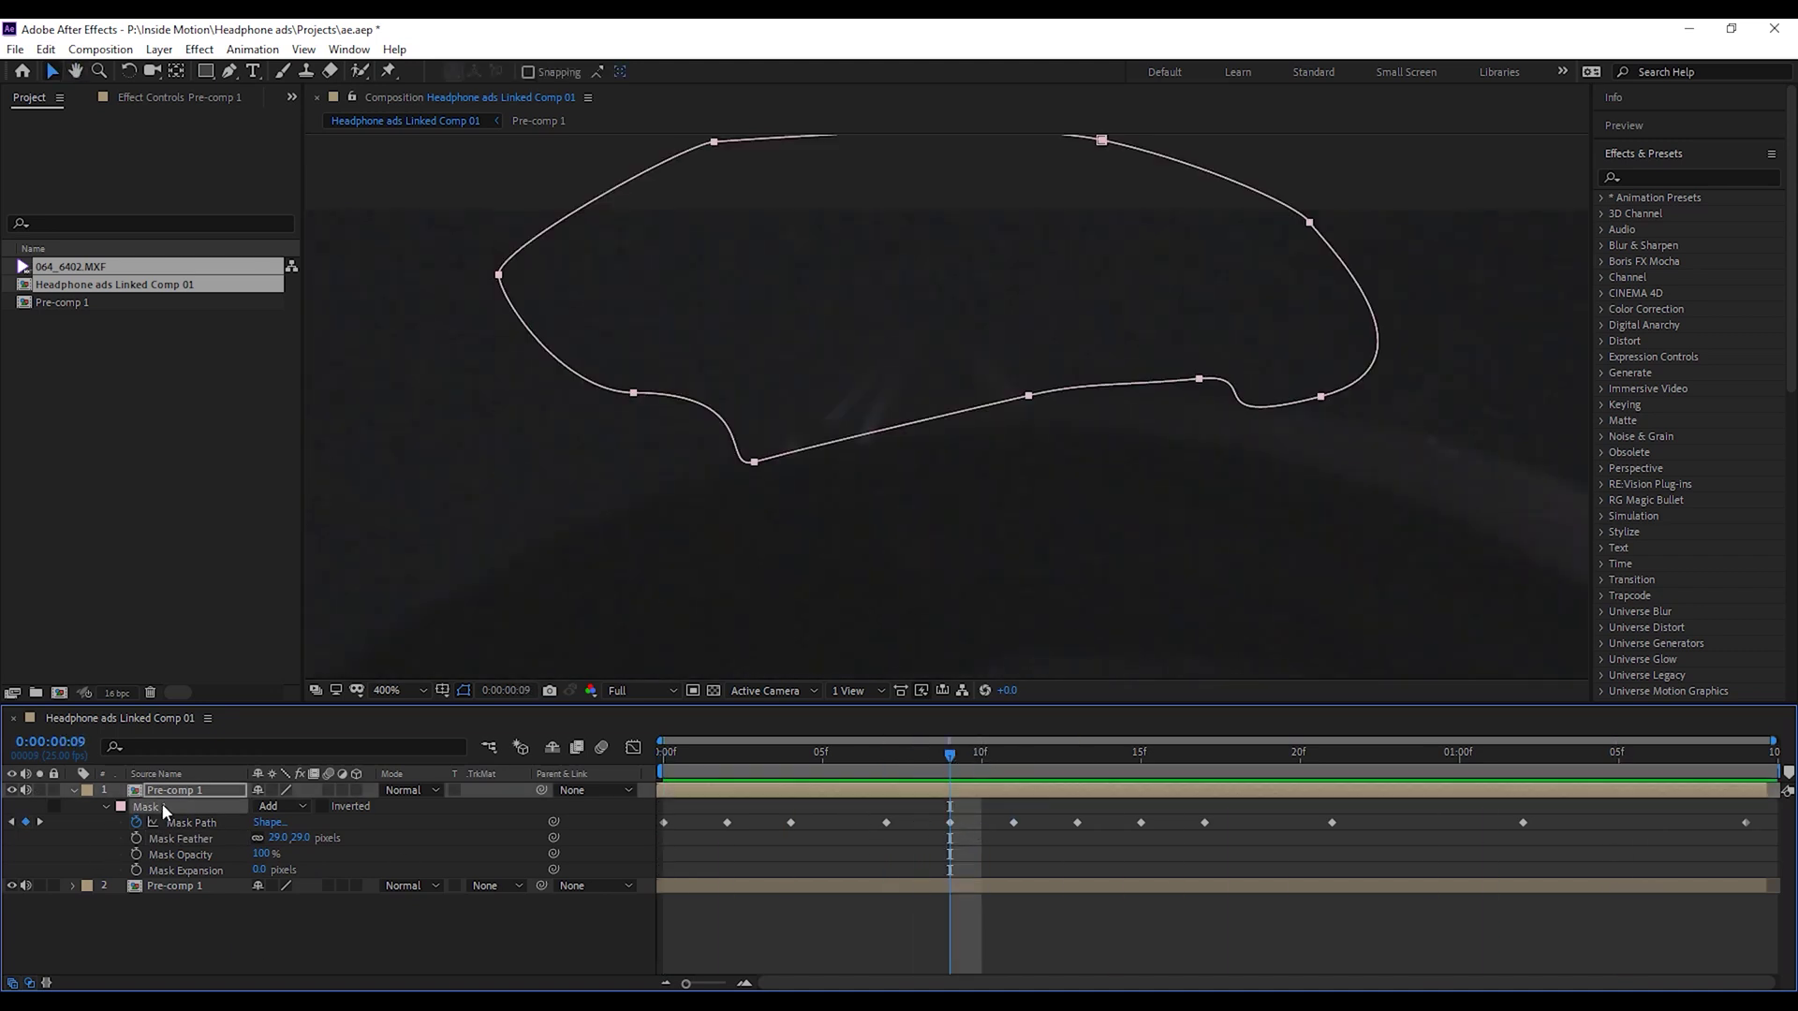
{"action": "left_click_drag", "start_coordinate": [276, 843], "coordinate": [254, 838]}
{"action": "left_click", "coordinate": [874, 806]}
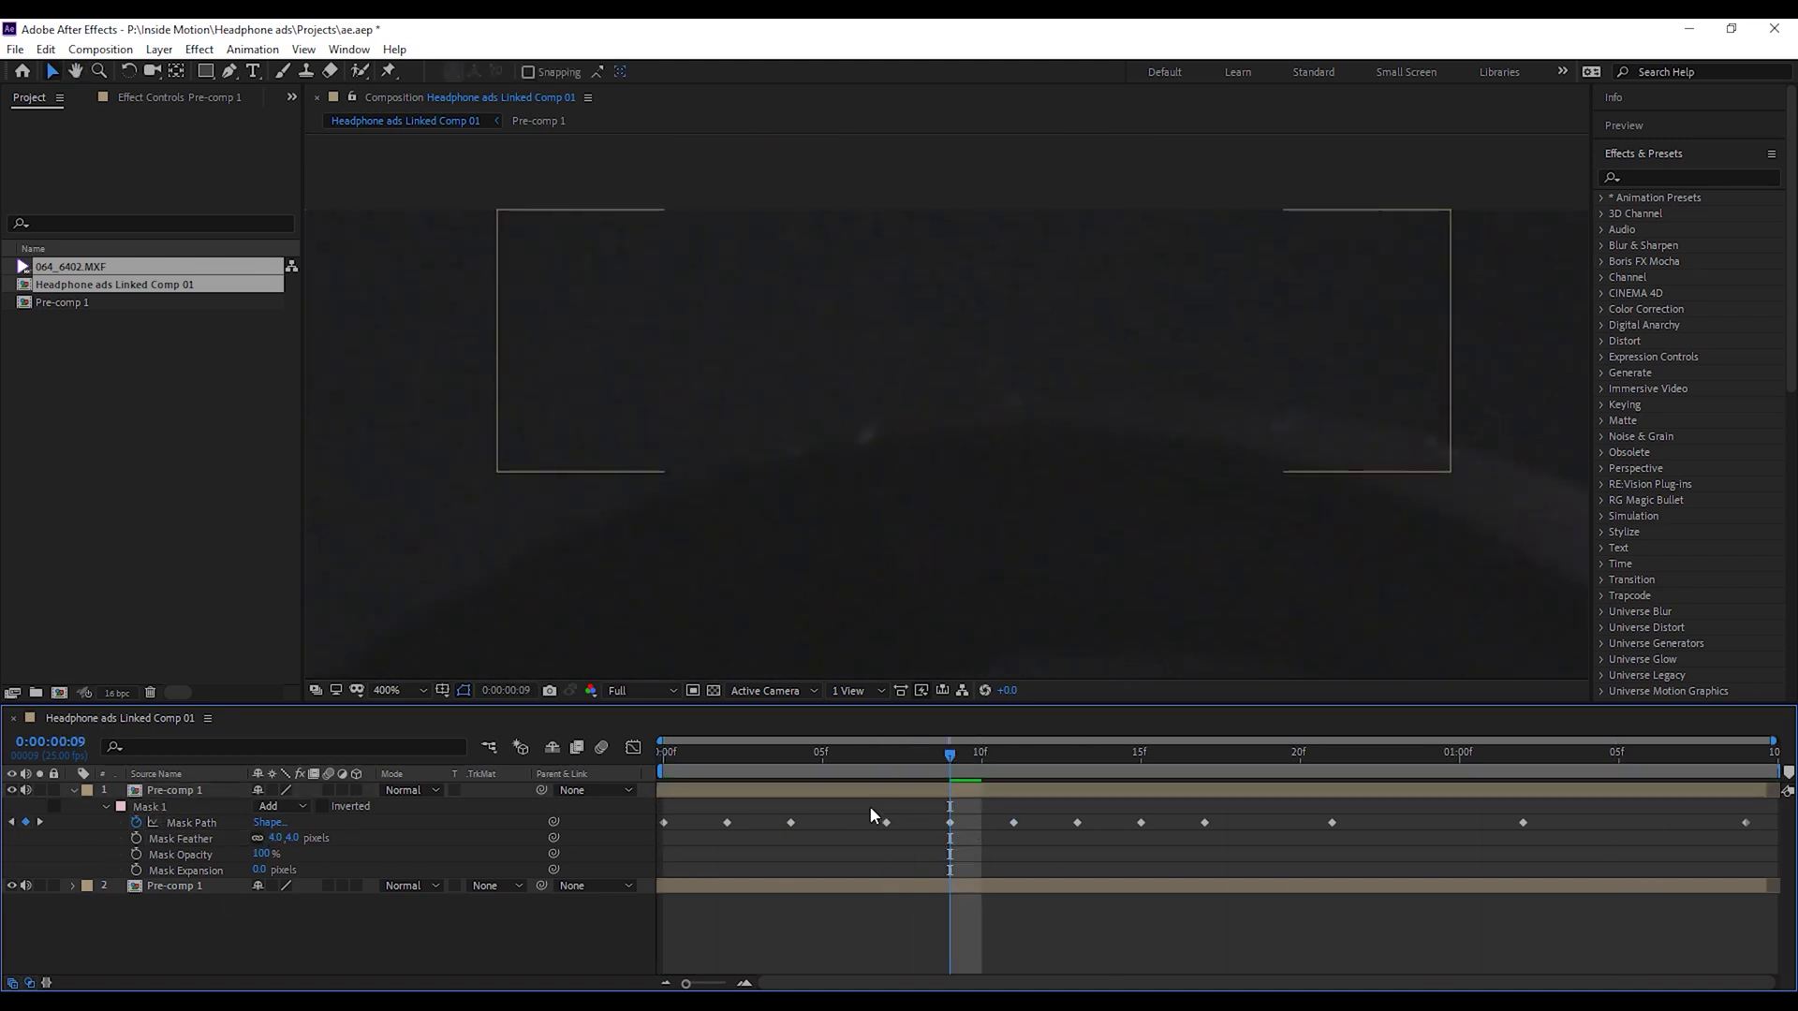
{"action": "key", "text": "space"}
Move the middle point of the mask's lower edge slightly down at the 0:00:00:17 Mask Path keyframe, and preview the composition.
{"action": "left_click_drag", "start_coordinate": [1347, 764], "coordinate": [1206, 760]}
{"action": "left_click", "coordinate": [1205, 824]}
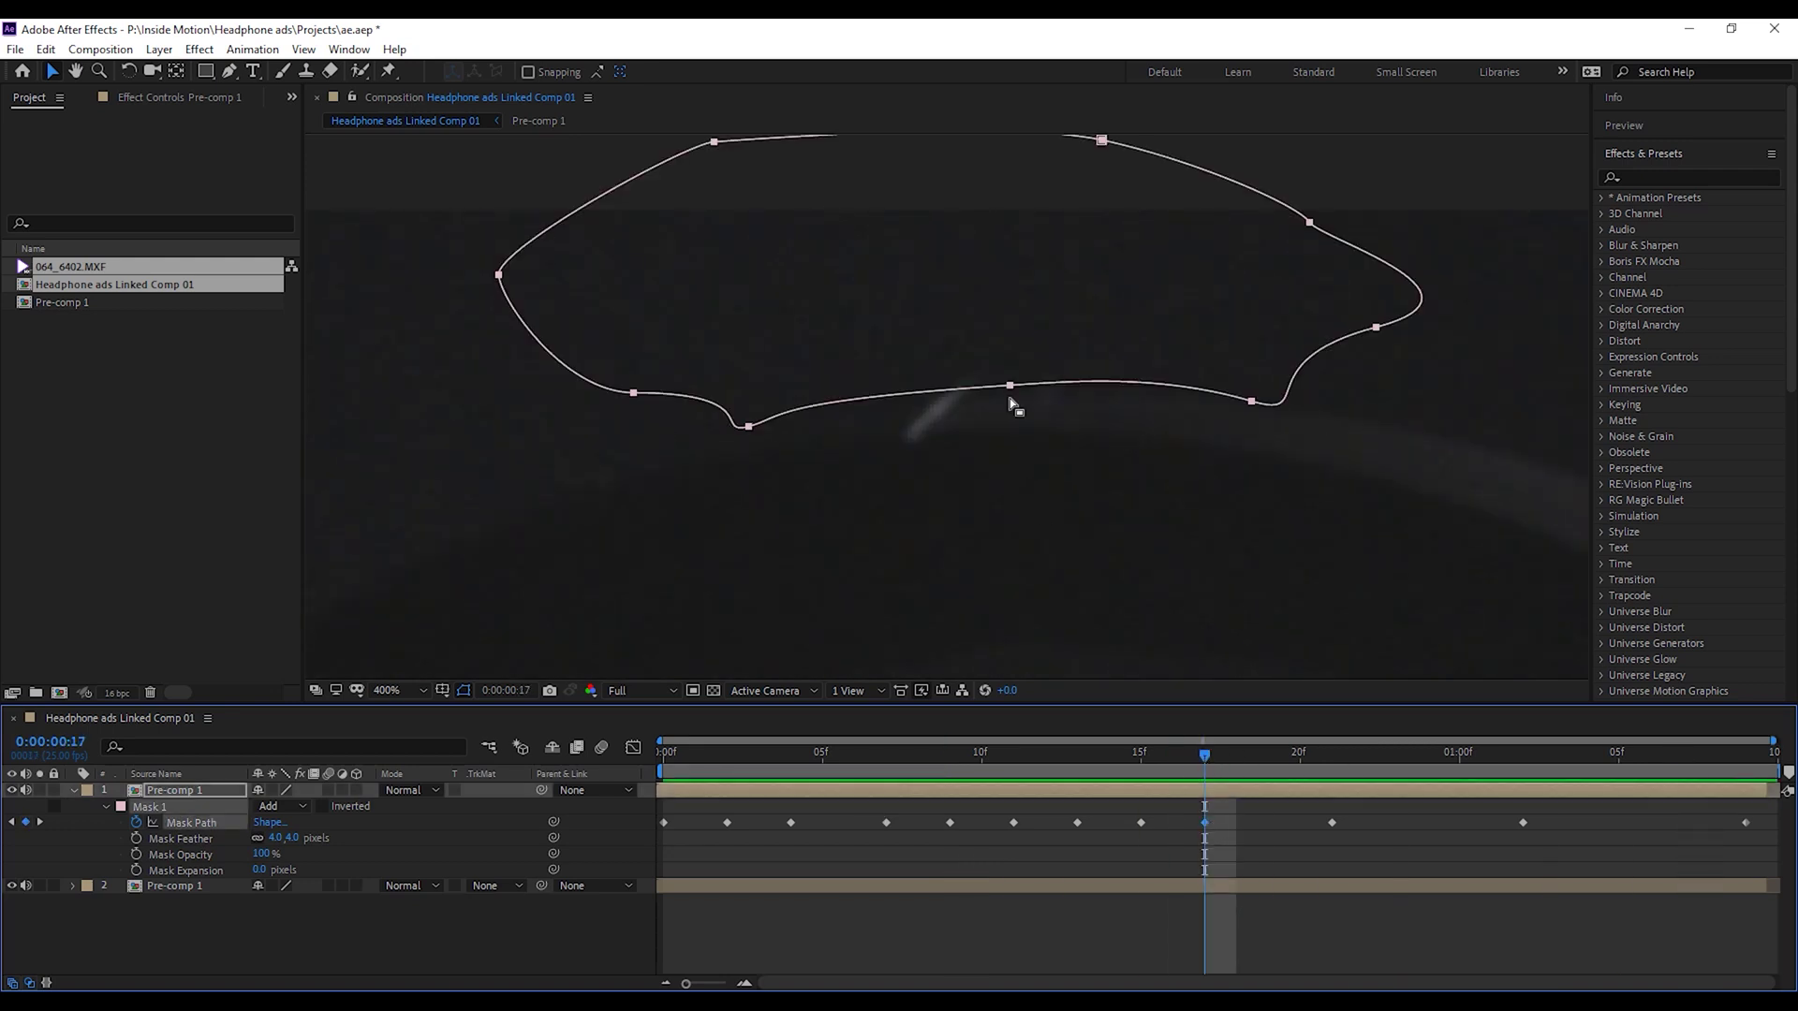
{"action": "left_click_drag", "start_coordinate": [1010, 391], "coordinate": [1019, 412]}
{"action": "left_click", "coordinate": [927, 916]}
{"action": "key", "text": "space"}
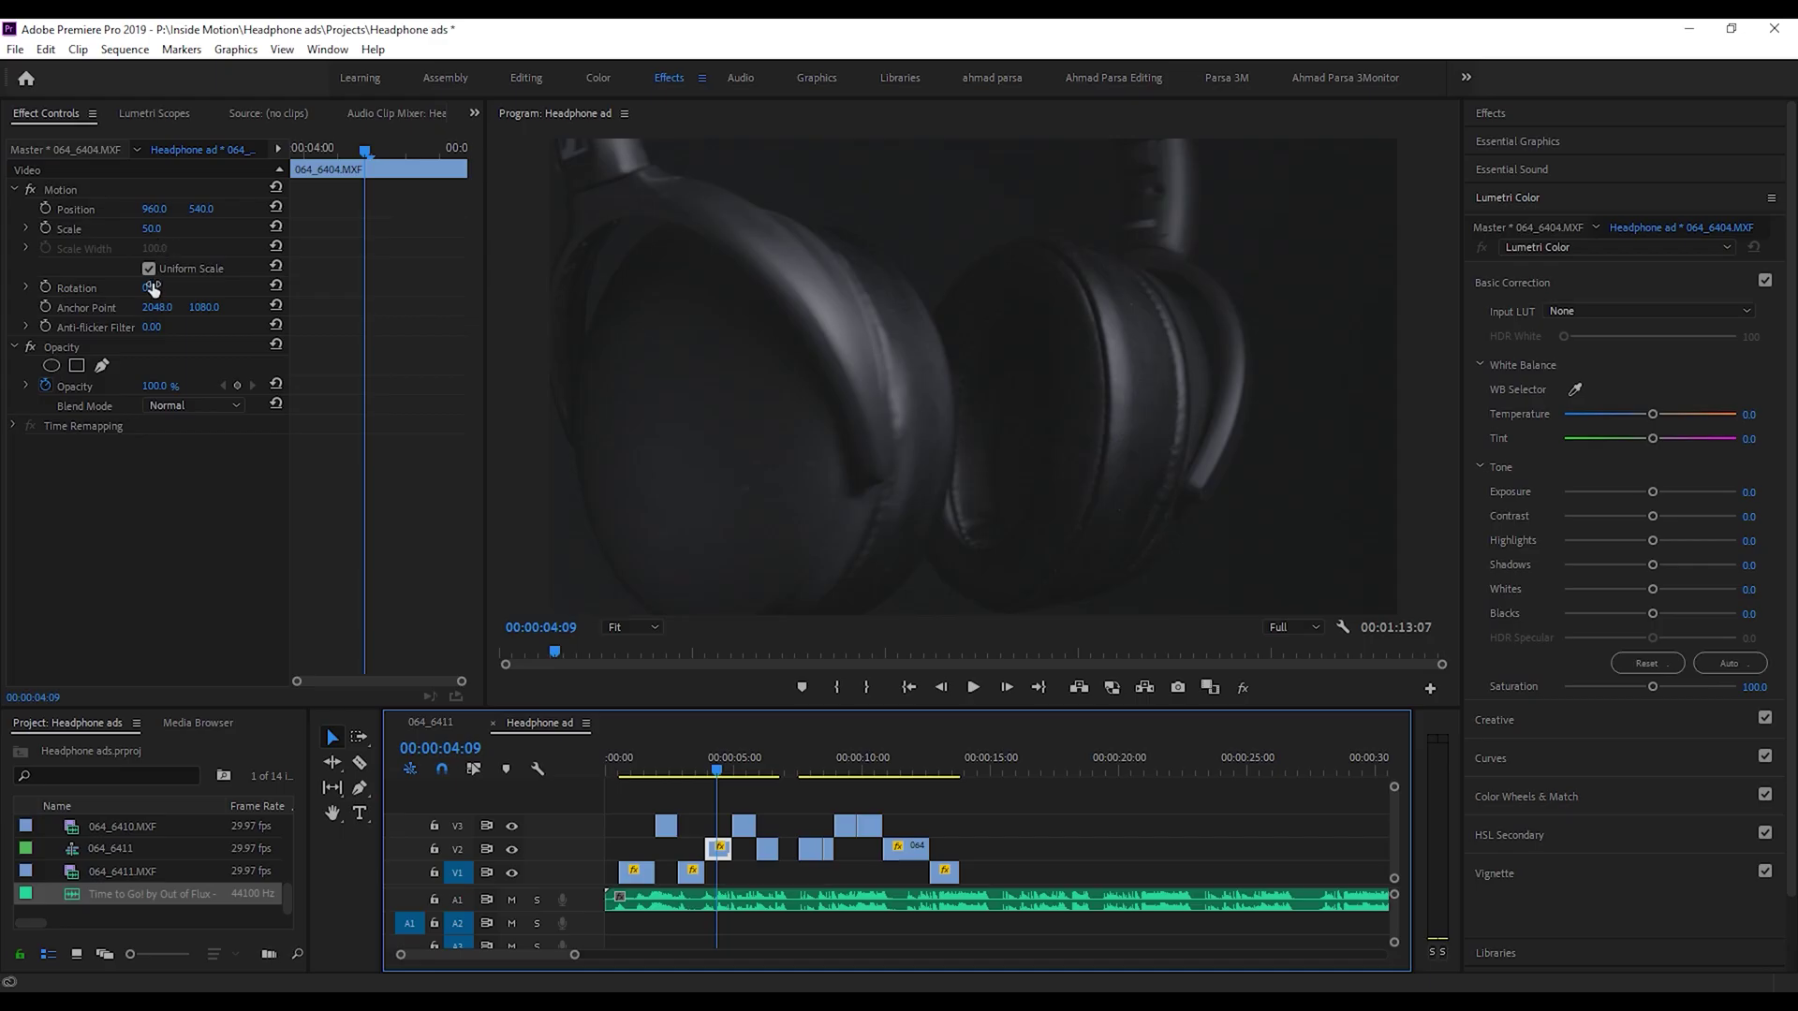
Switch to Premiere Pro, rotate the 064_6404.MXF clip upside down, and play the sequence from 00:00:03:09.
{"action": "left_click_drag", "start_coordinate": [152, 289], "coordinate": [174, 290]}
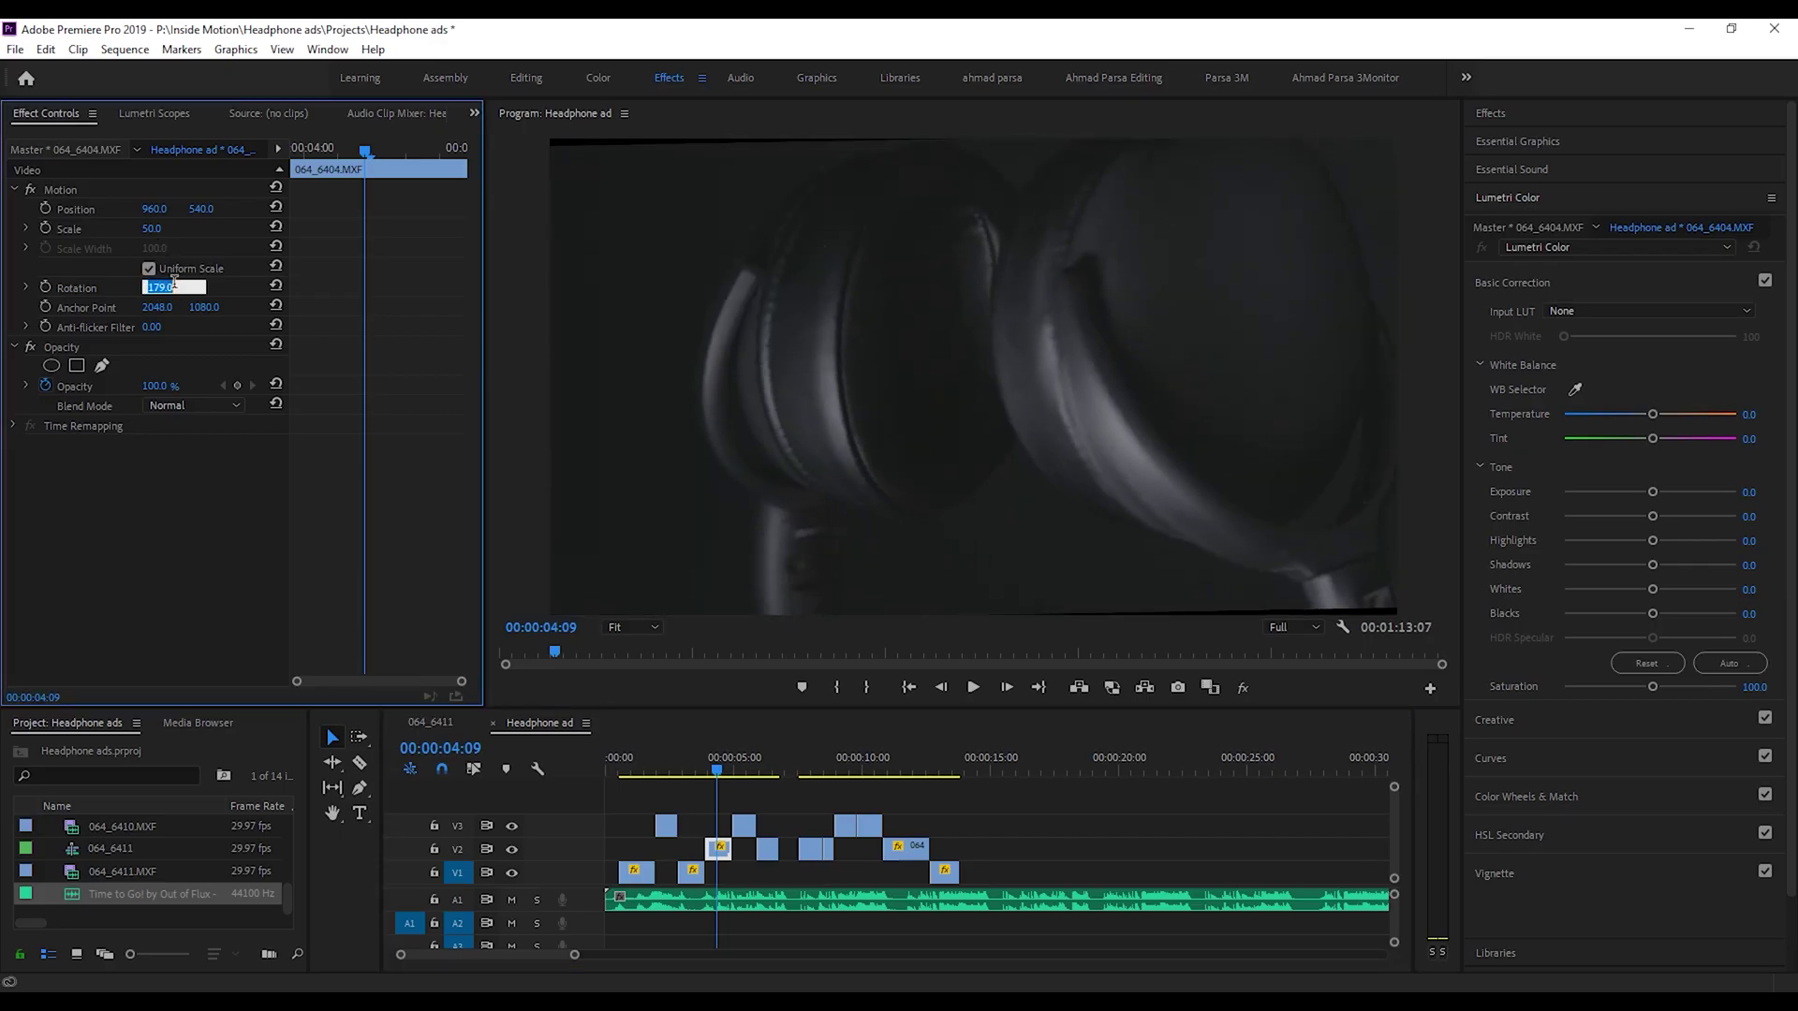
{"action": "type", "text": "1080"}
{"action": "key", "text": "Return"}
{"action": "left_click_drag", "start_coordinate": [717, 769], "coordinate": [693, 768]}
{"action": "key", "text": "space"}
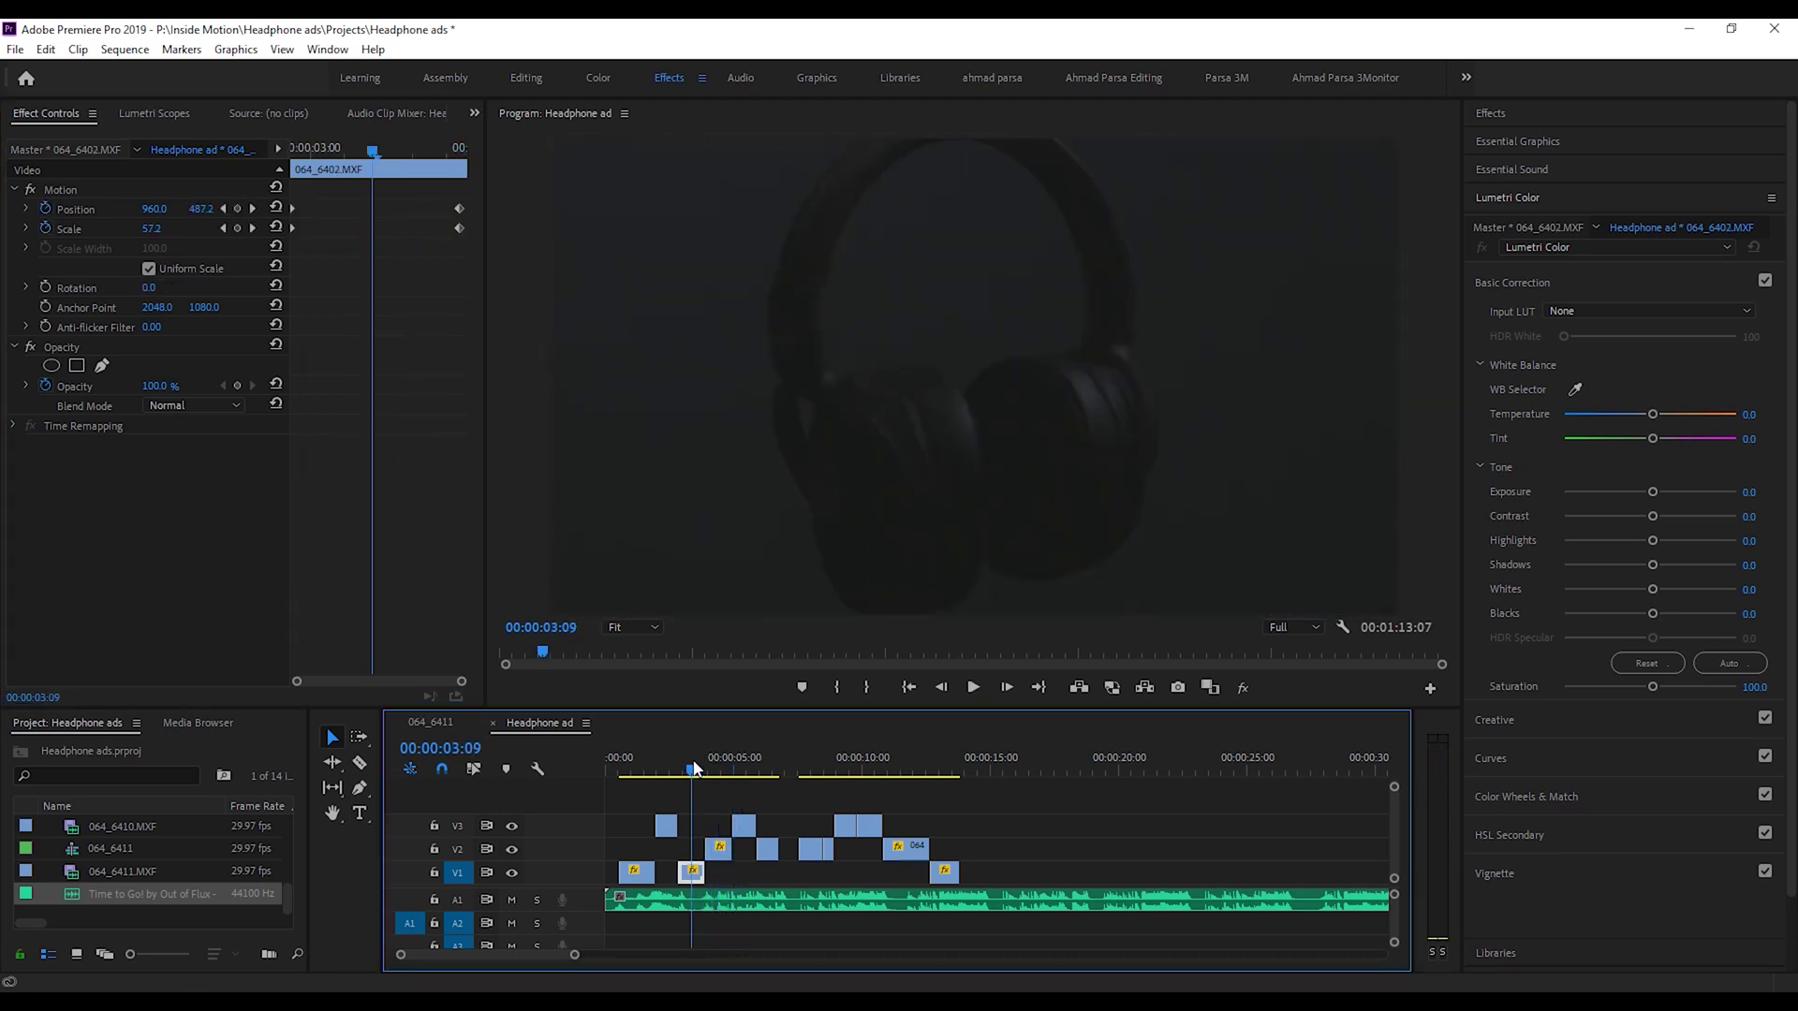